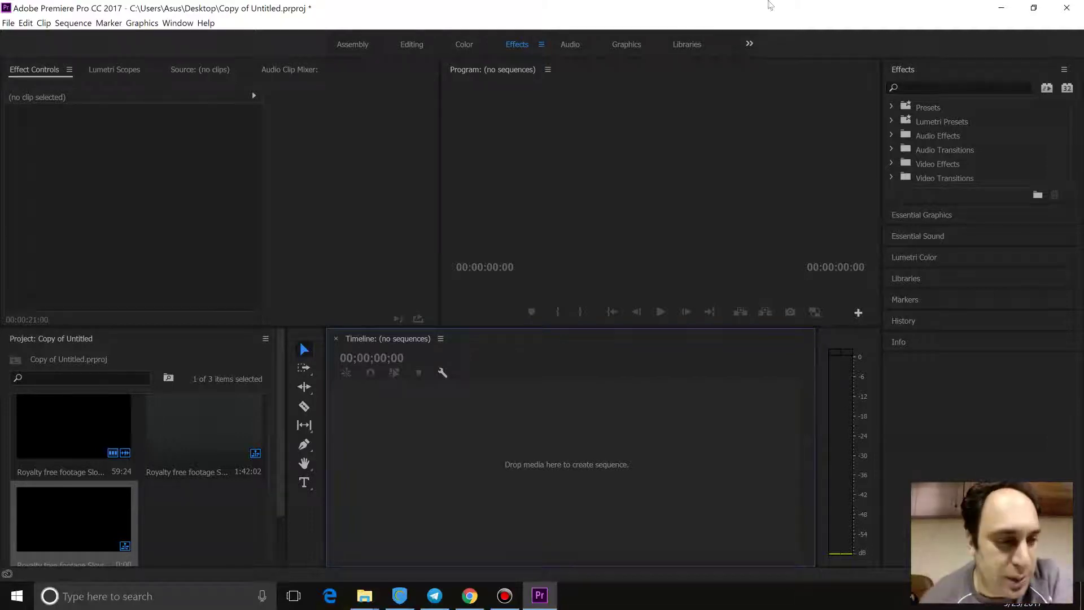
- Drag a slow-motion footage clip from the Project panel onto the empty Timeline to start a sequence
{"action": "left_click_drag", "start_coordinate": [72, 539], "coordinate": [501, 438]}
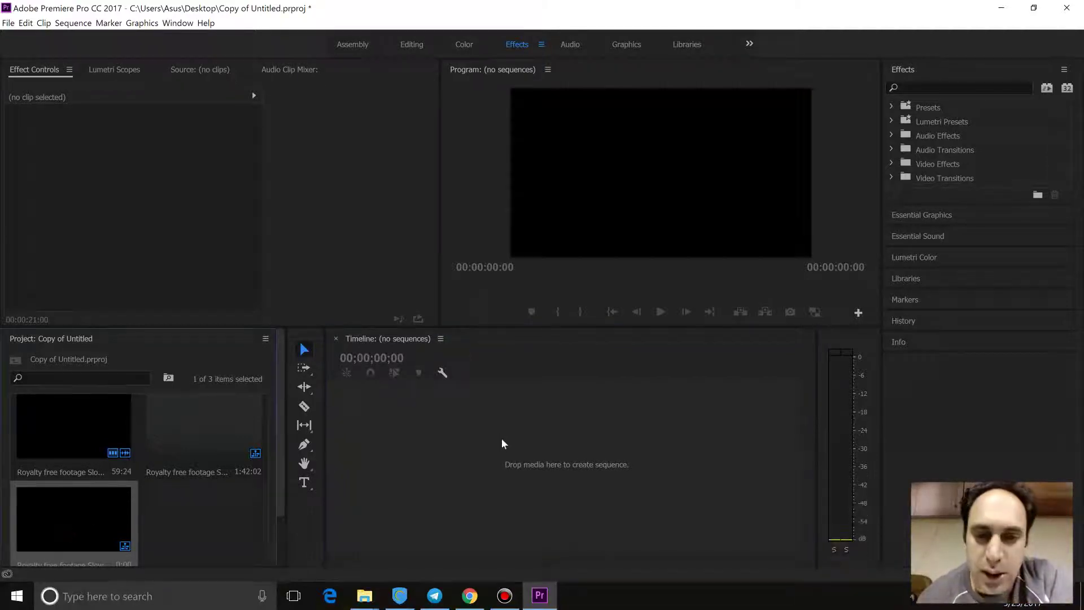
- Drop a footage clip into the Timeline and scrub through the resulting sequence
{"action": "left_click", "coordinate": [495, 375]}
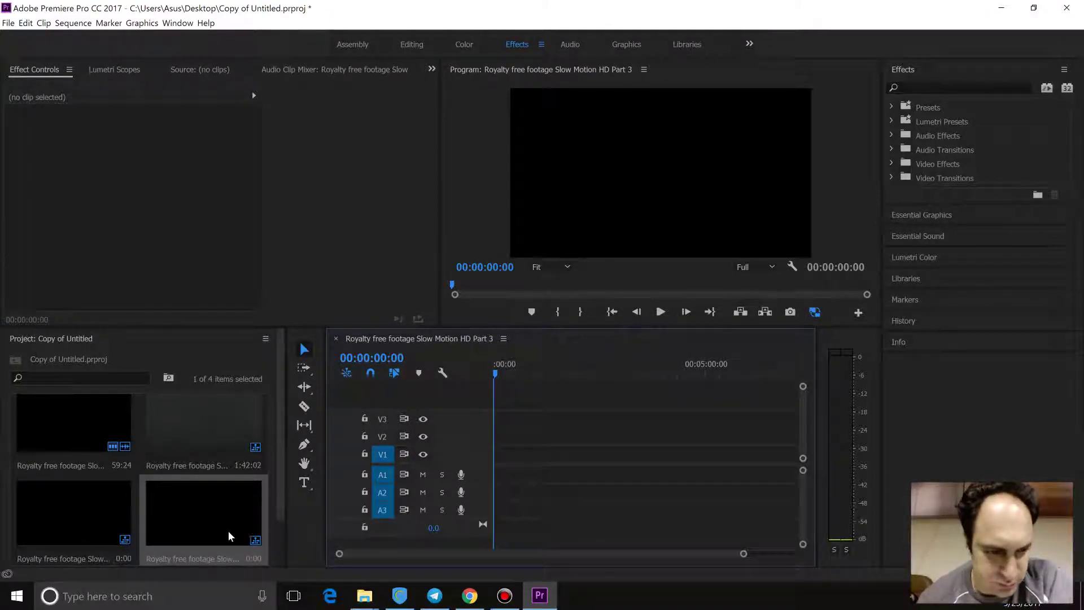
{"action": "left_click_drag", "start_coordinate": [744, 553], "coordinate": [389, 553]}
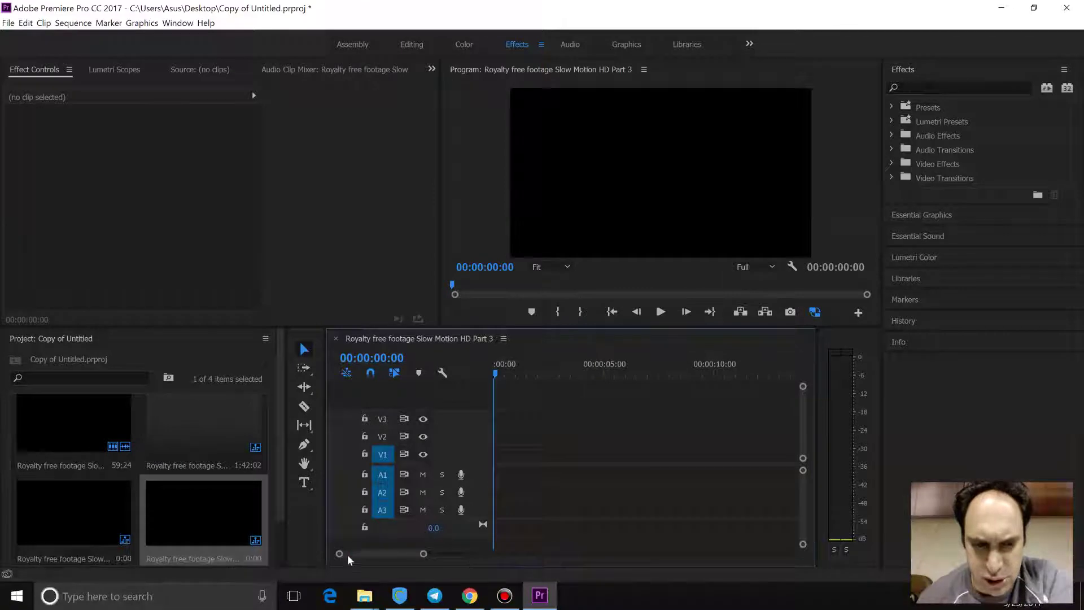
{"action": "left_click_drag", "start_coordinate": [497, 372], "coordinate": [494, 379]}
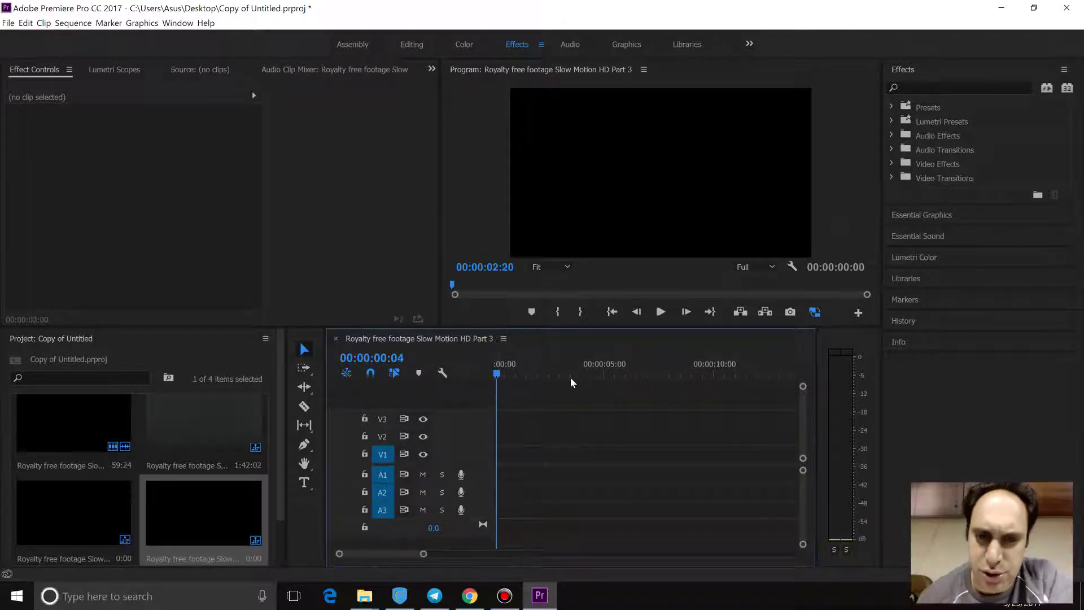
- Close the empty sequence, build one from the 59:24 clip, and scrub to about 30 seconds
{"action": "left_click", "coordinate": [337, 339]}
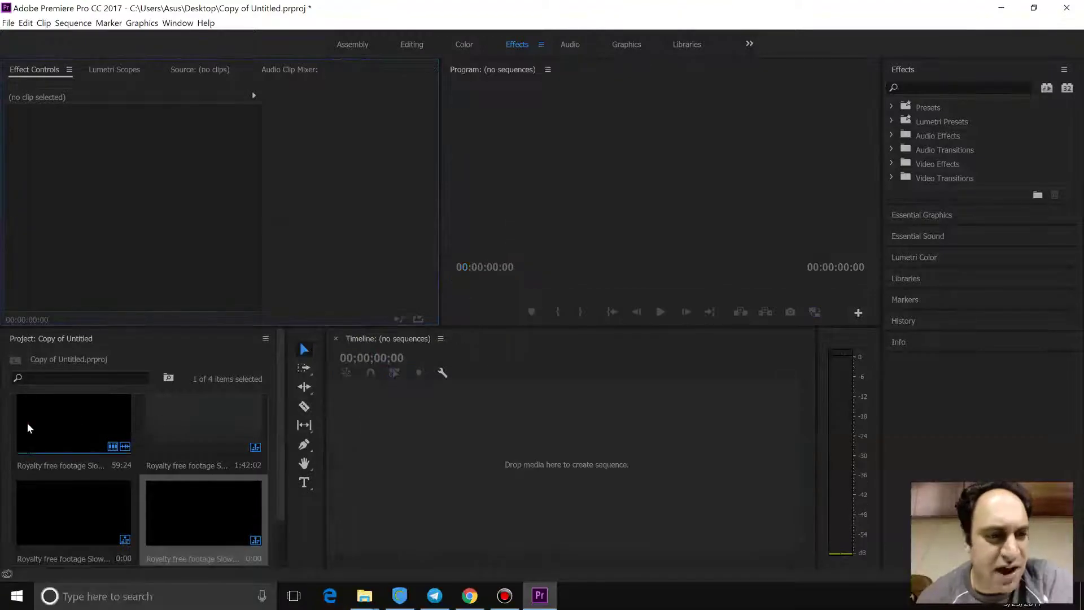
{"action": "left_click_drag", "start_coordinate": [28, 427], "coordinate": [640, 427]}
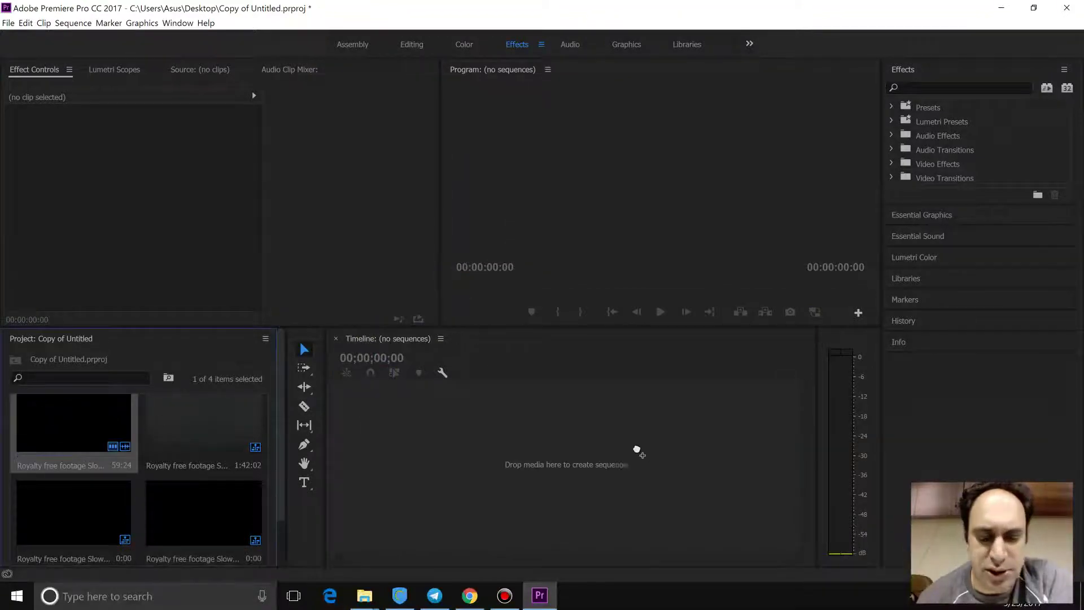
{"action": "left_click_drag", "start_coordinate": [614, 481], "coordinate": [613, 477]}
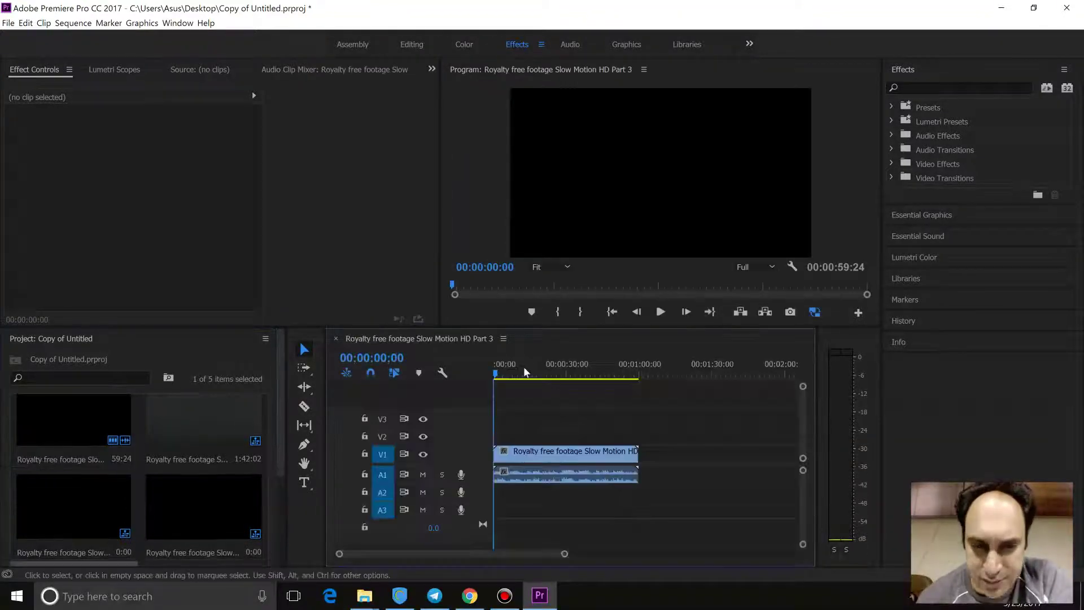
{"action": "left_click_drag", "start_coordinate": [504, 370], "coordinate": [573, 375]}
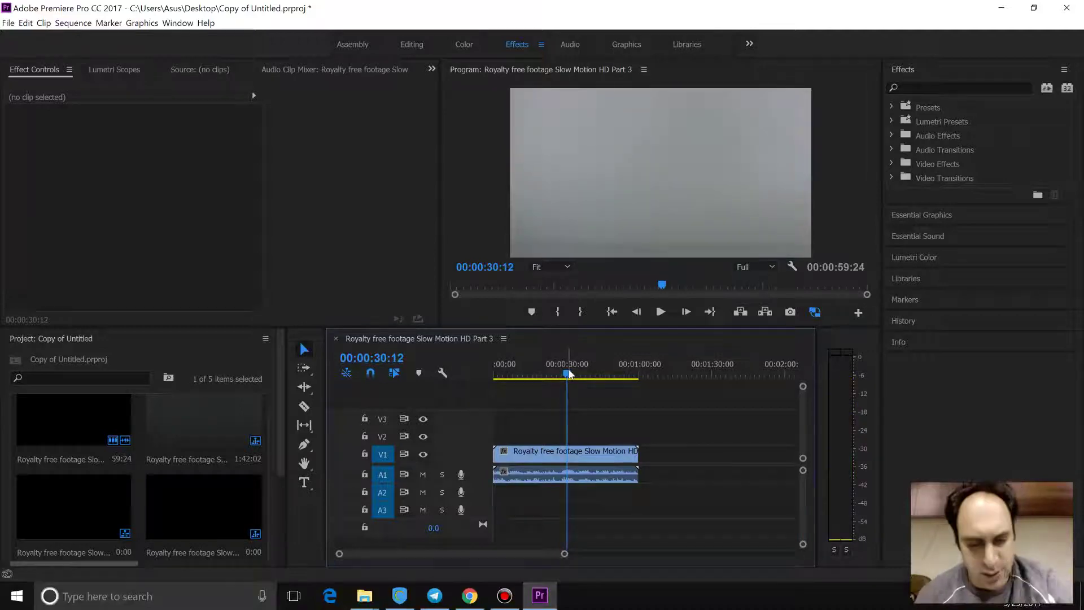
- Split the clip at about 30 seconds and ripple delete the first half
{"action": "key", "text": "c"}
{"action": "left_click", "coordinate": [566, 453]}
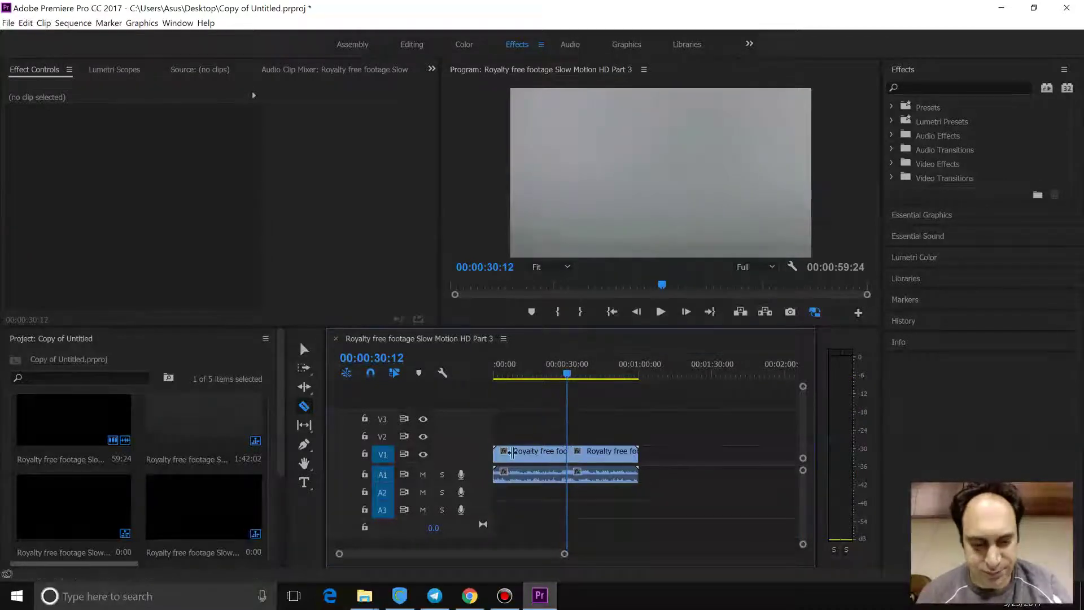
{"action": "key", "text": "v"}
{"action": "left_click", "coordinate": [545, 456]}
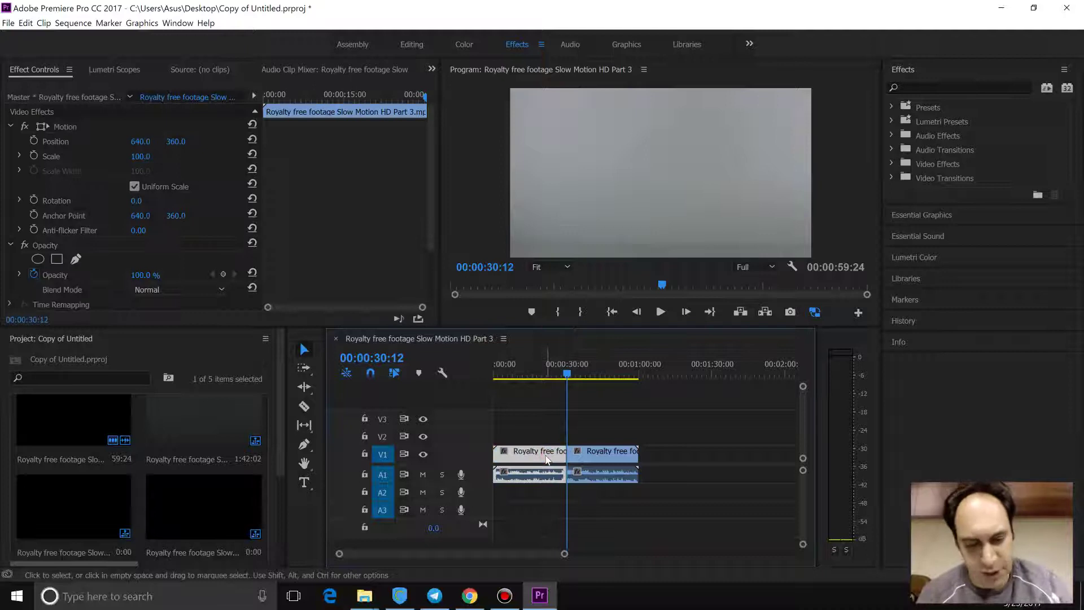
{"action": "key", "text": "shift+Delete"}
- Play the trimmed footage to the shatter at 00:00:04:18 and zoom the timeline in on it
{"action": "left_click", "coordinate": [499, 375]}
{"action": "left_click_drag", "start_coordinate": [514, 382], "coordinate": [489, 377]}
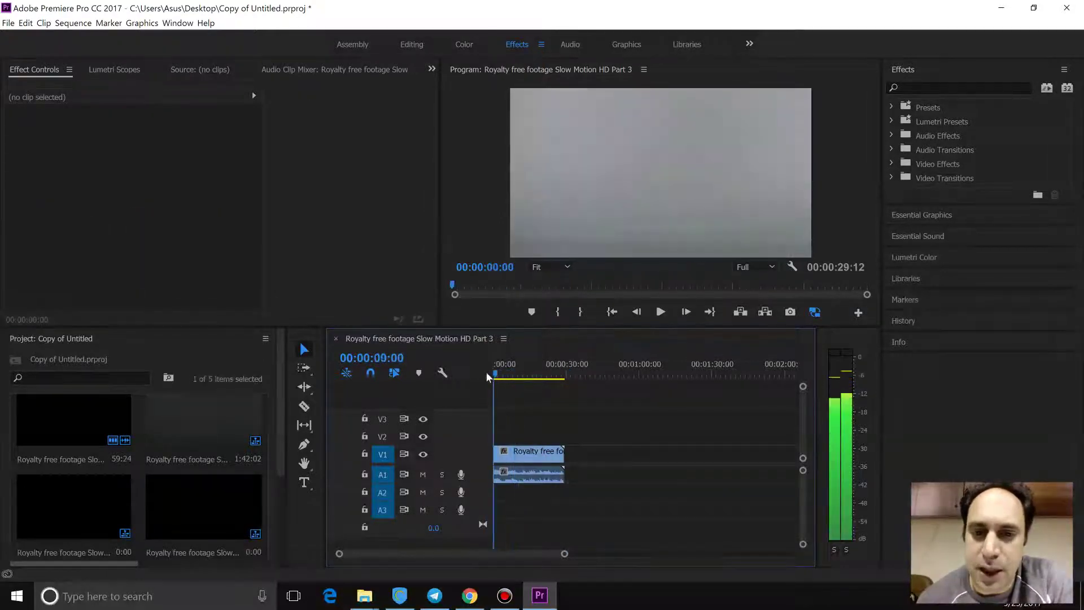
{"action": "key", "text": "space"}
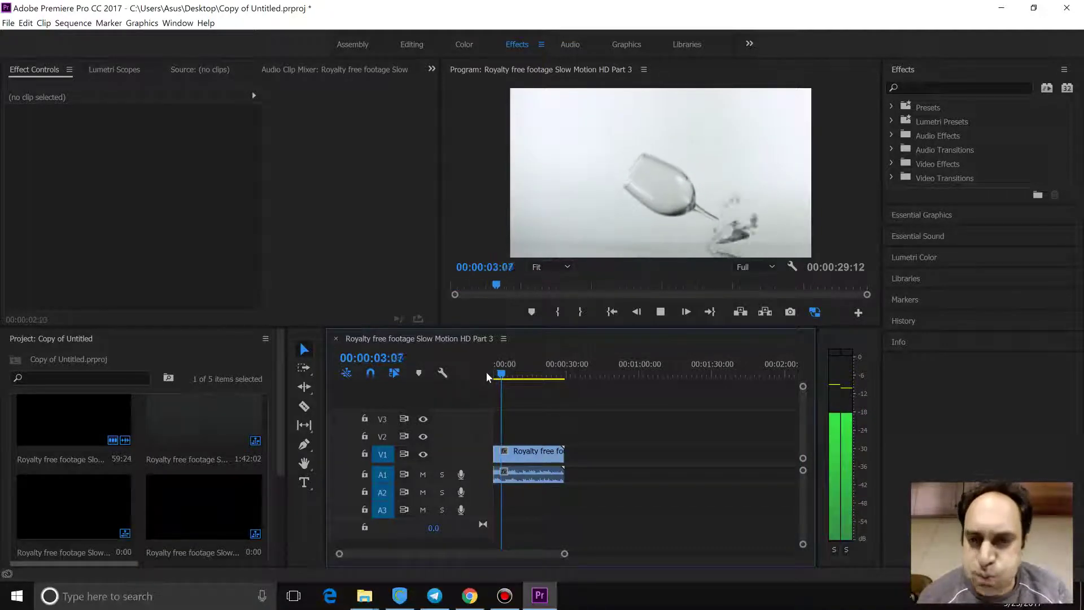
{"action": "key", "text": "space"}
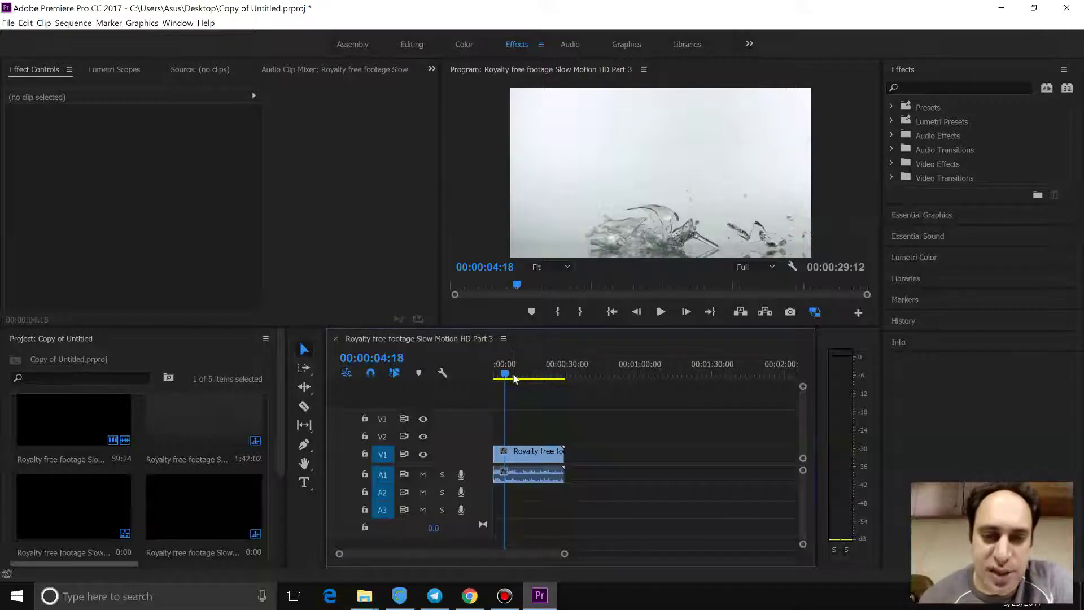
{"action": "left_click_drag", "start_coordinate": [565, 555], "coordinate": [535, 559]}
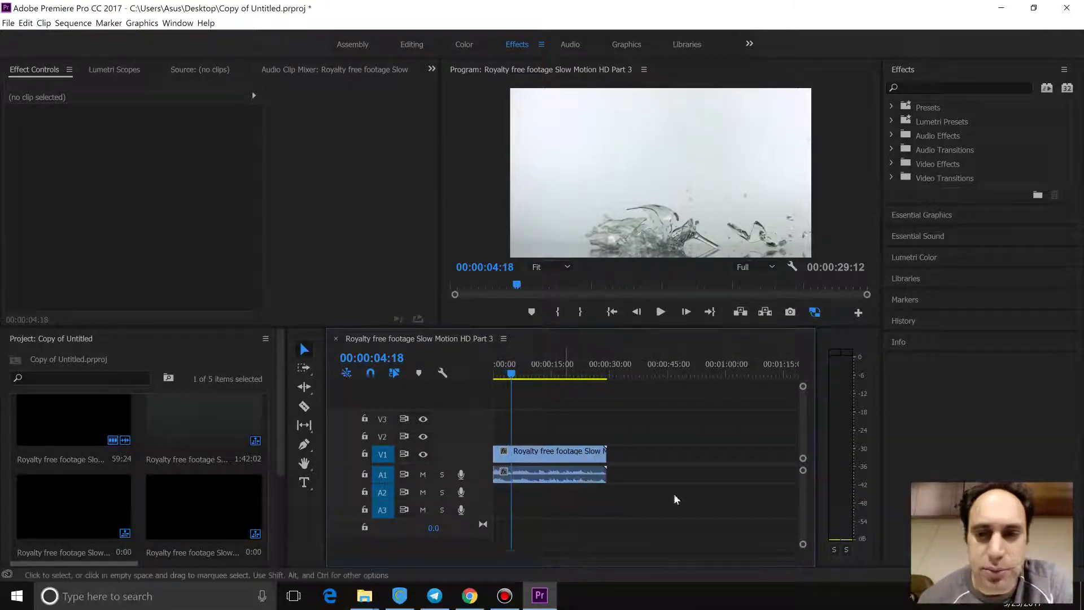
{"action": "left_click_drag", "start_coordinate": [804, 388], "coordinate": [808, 396]}
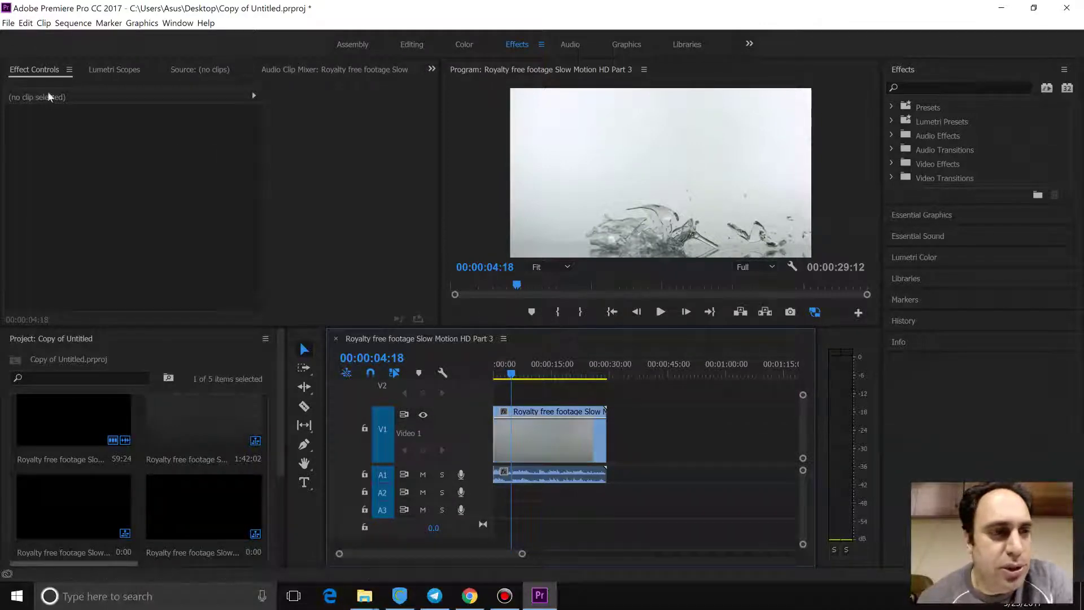
- Select the clip, expand its Opacity settings, and switch its keyframe display to the speed line
{"action": "left_click", "coordinate": [567, 446]}
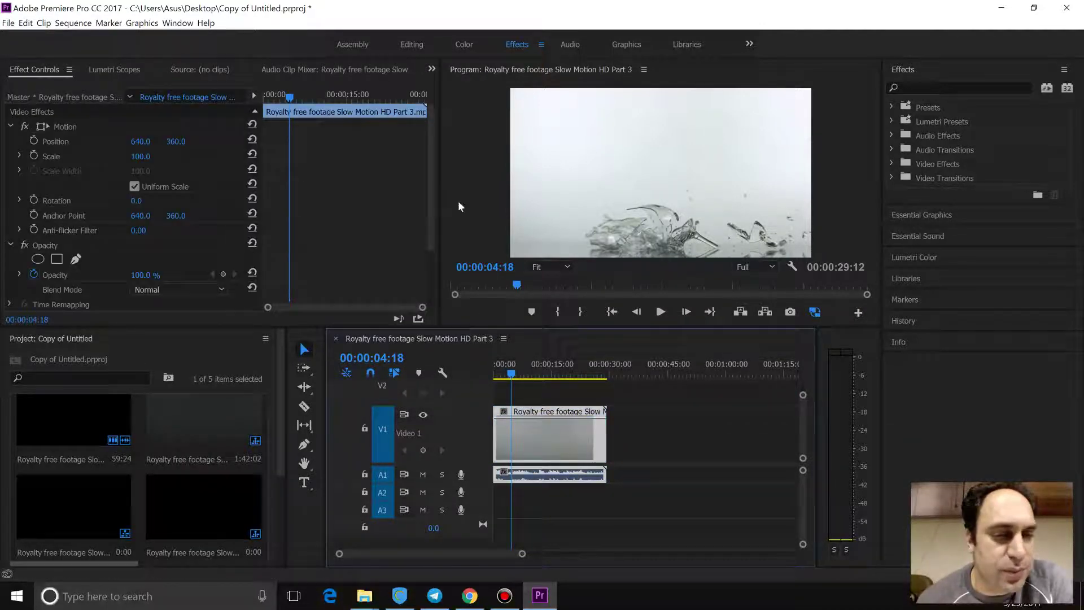
{"action": "scroll", "coordinate": [432, 263], "scroll_direction": "down", "scroll_amount": 3}
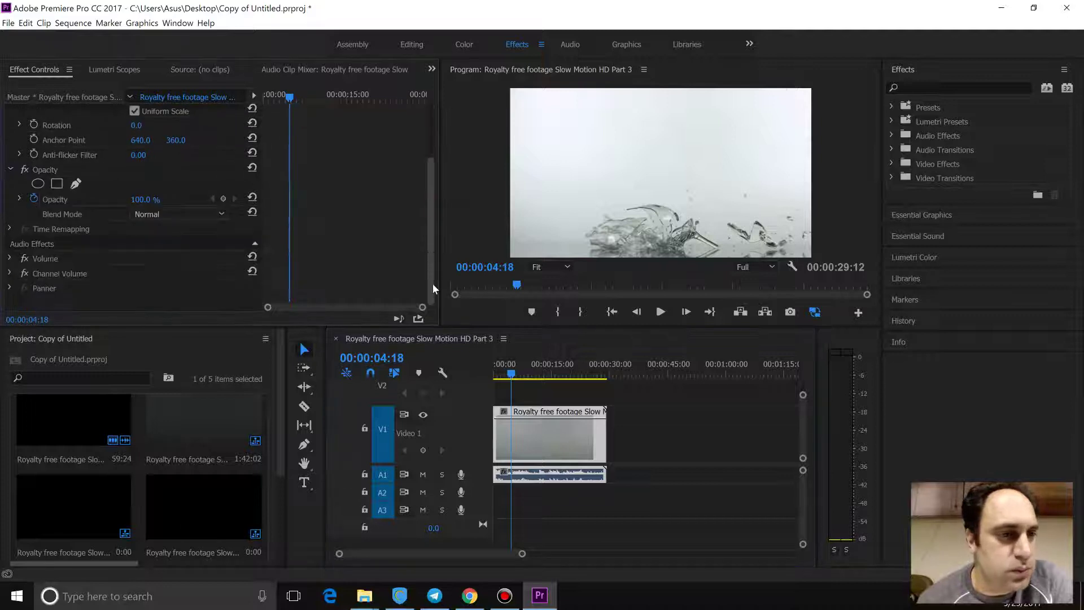
{"action": "left_click", "coordinate": [20, 199]}
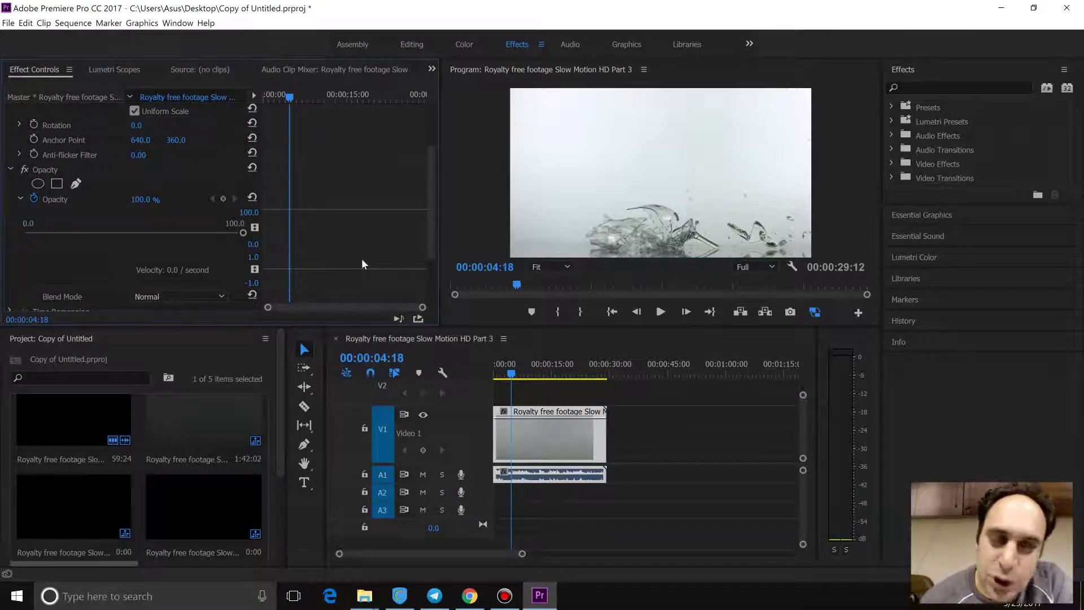
{"action": "left_click", "coordinate": [514, 415]}
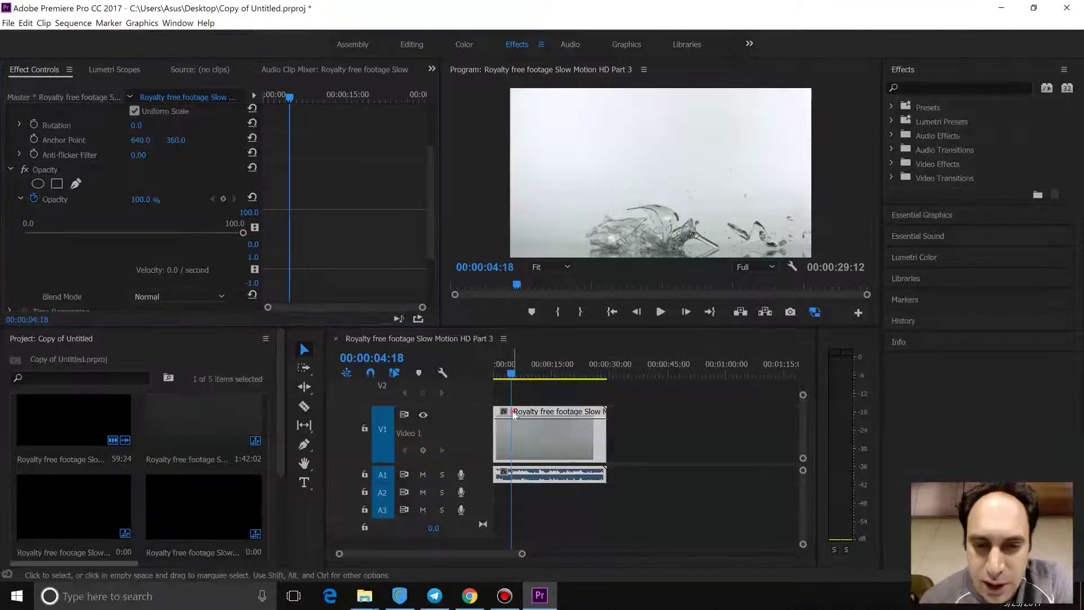
{"action": "right_click", "coordinate": [514, 415]}
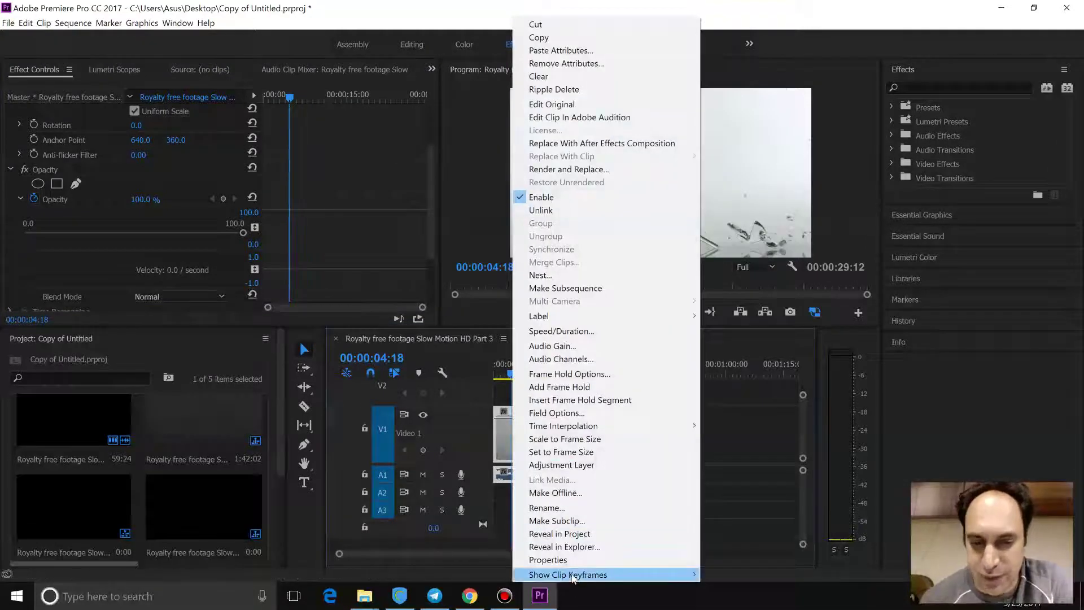
{"action": "mouse_move", "coordinate": [573, 576]}
{"action": "mouse_move", "coordinate": [753, 601]}
{"action": "left_click", "coordinate": [829, 601]}
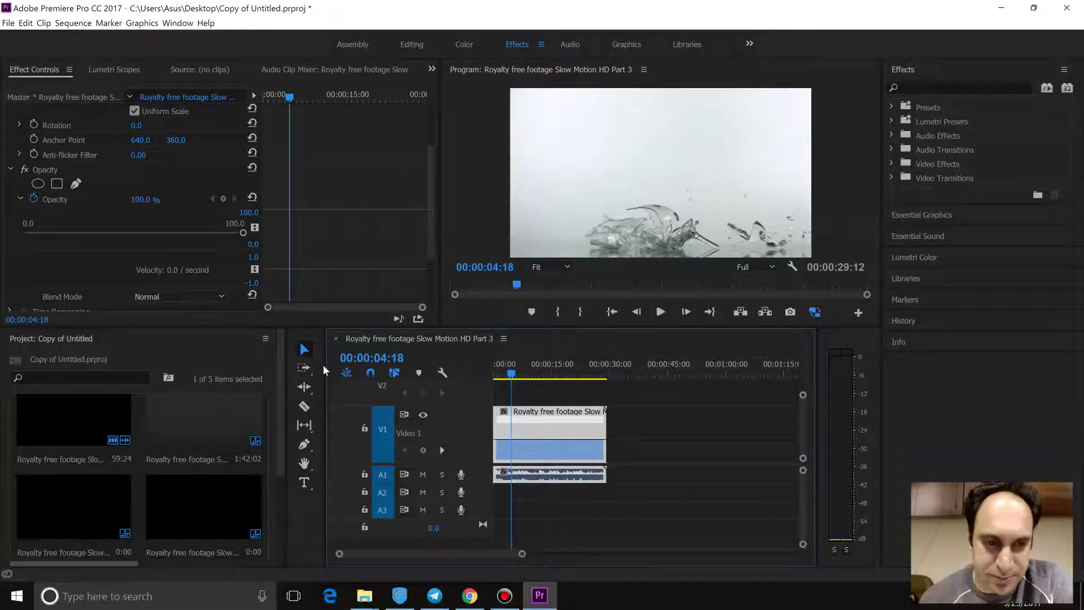
- Narrow the Project panel, widen the timeline, and show Time Remapping > Speed on the clip
{"action": "left_click_drag", "start_coordinate": [284, 365], "coordinate": [179, 373]}
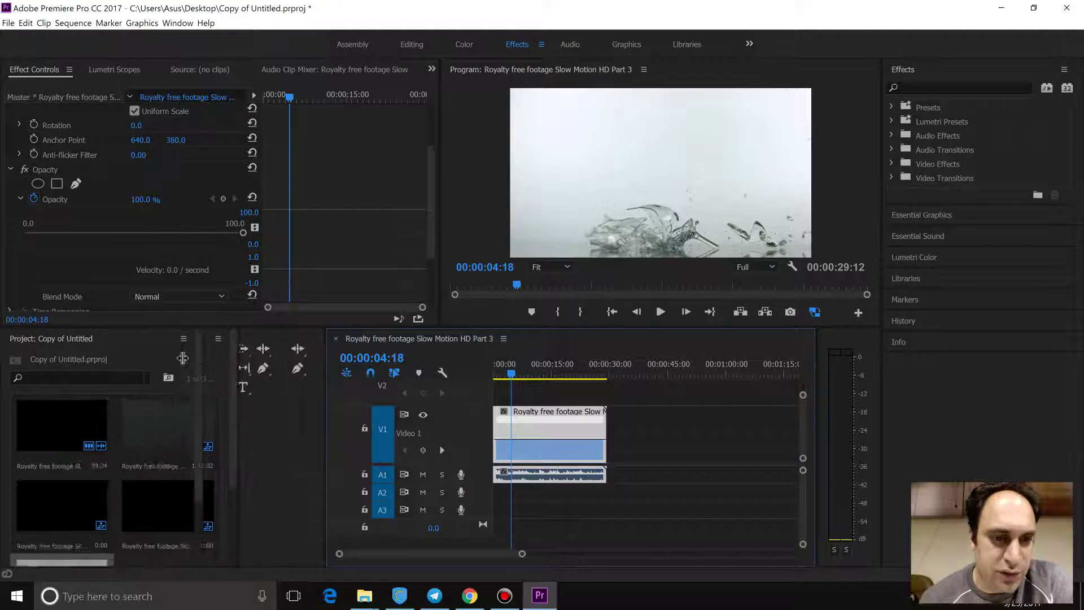
{"action": "left_click_drag", "start_coordinate": [327, 381], "coordinate": [218, 384]}
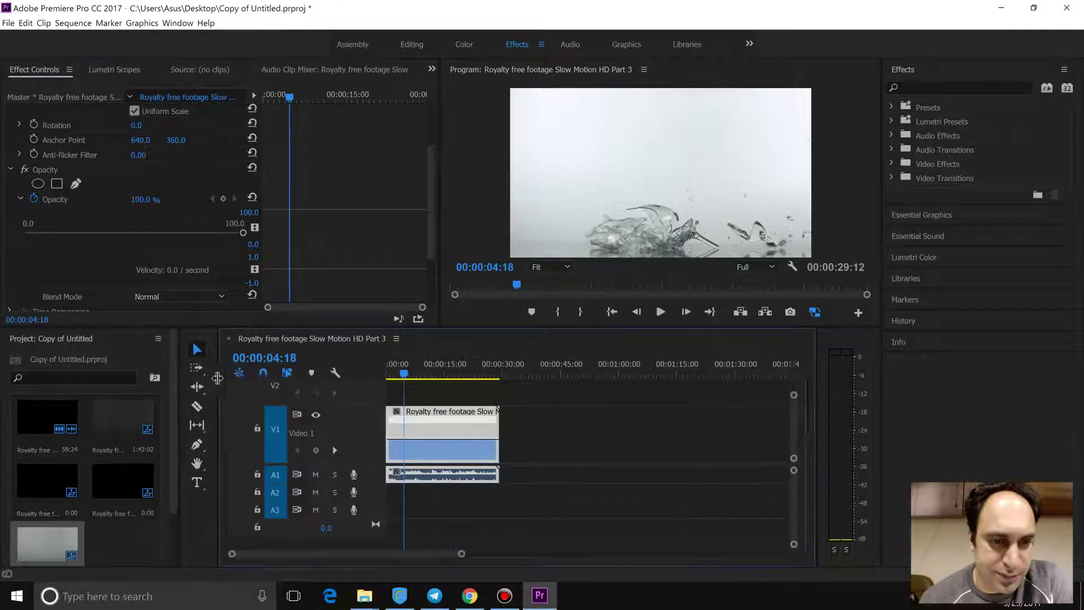
{"action": "right_click", "coordinate": [424, 411]}
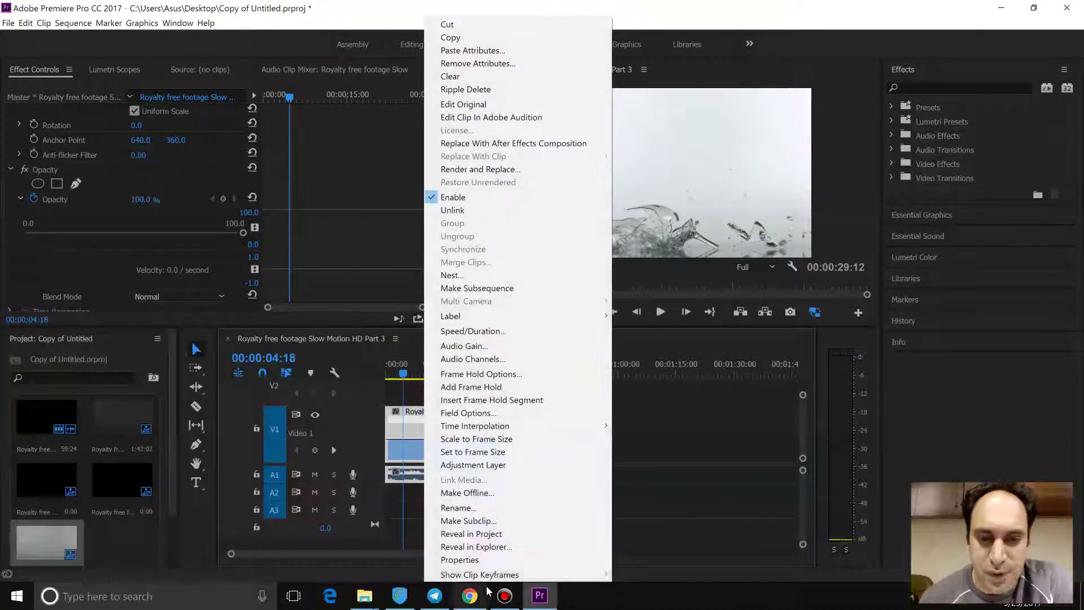
{"action": "mouse_move", "coordinate": [495, 575]}
{"action": "mouse_move", "coordinate": [639, 601]}
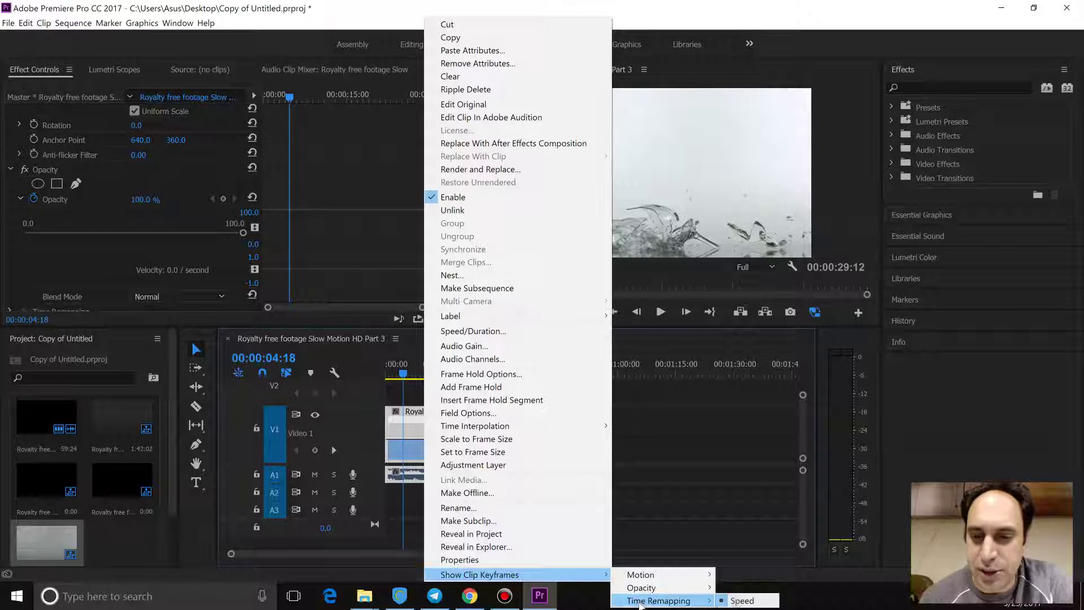
{"action": "left_click", "coordinate": [742, 601]}
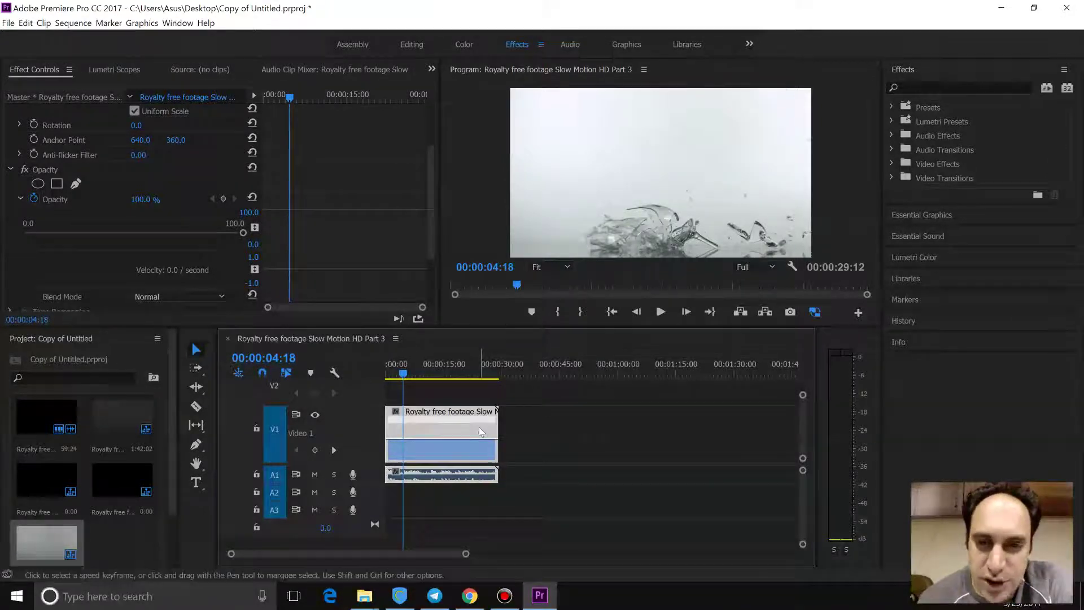
{"action": "left_click_drag", "start_coordinate": [465, 554], "coordinate": [421, 564]}
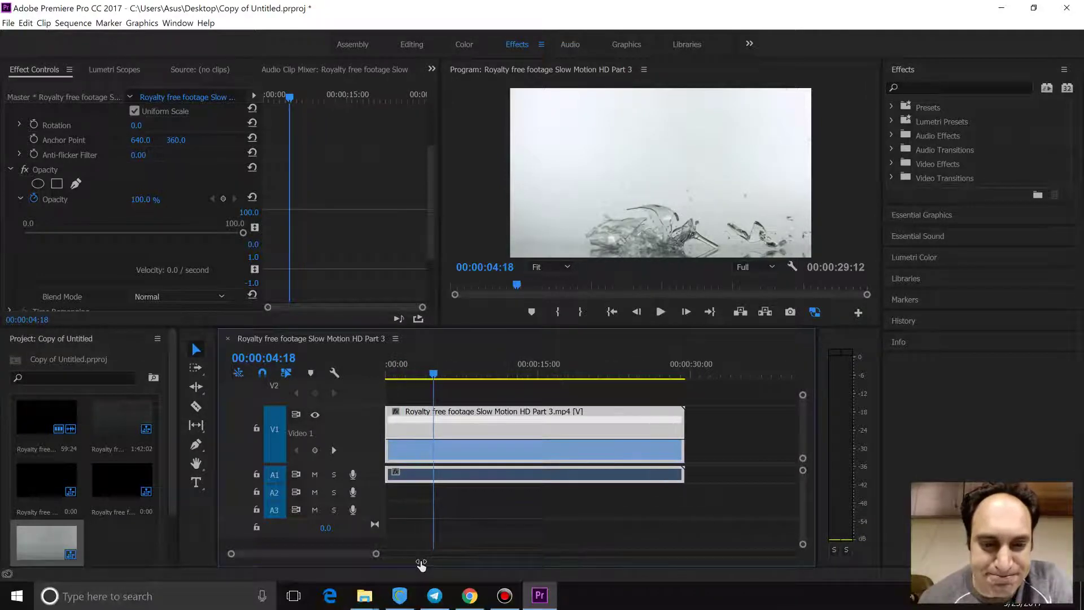
- Mute the audio, add a speed keyframe at 00:00:04:06, and pull the band after it down to slow the footage
{"action": "left_click", "coordinate": [316, 474]}
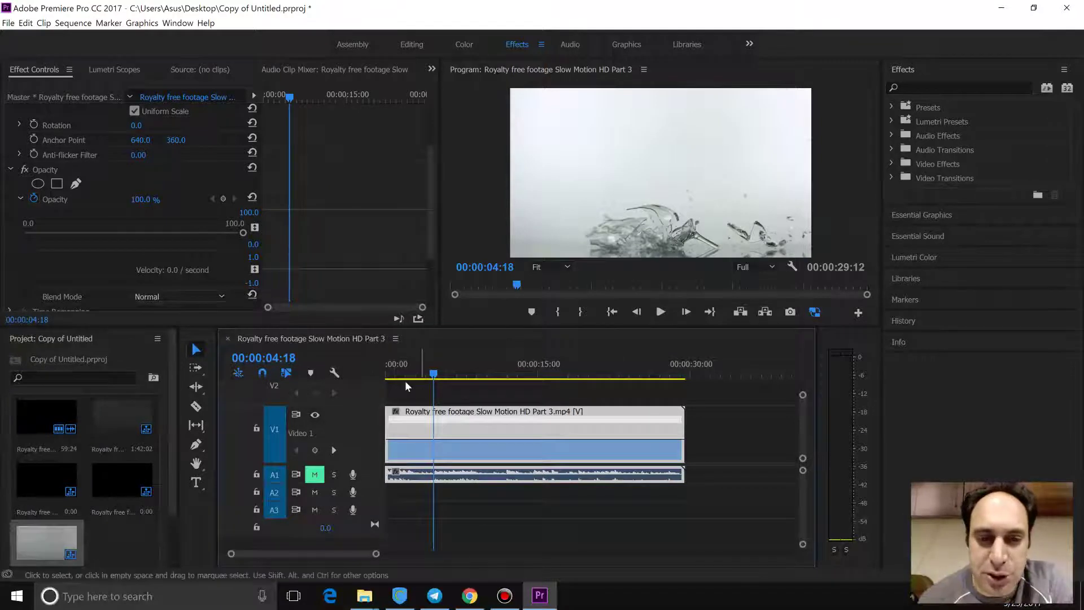
{"action": "left_click_drag", "start_coordinate": [432, 375], "coordinate": [429, 377]}
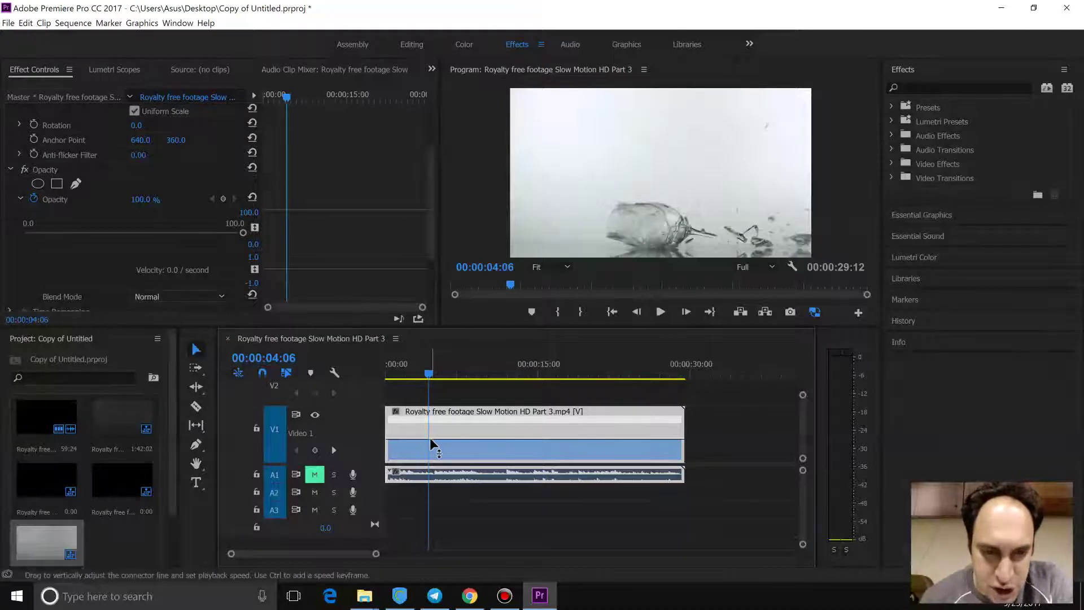
{"action": "left_click", "coordinate": [313, 455]}
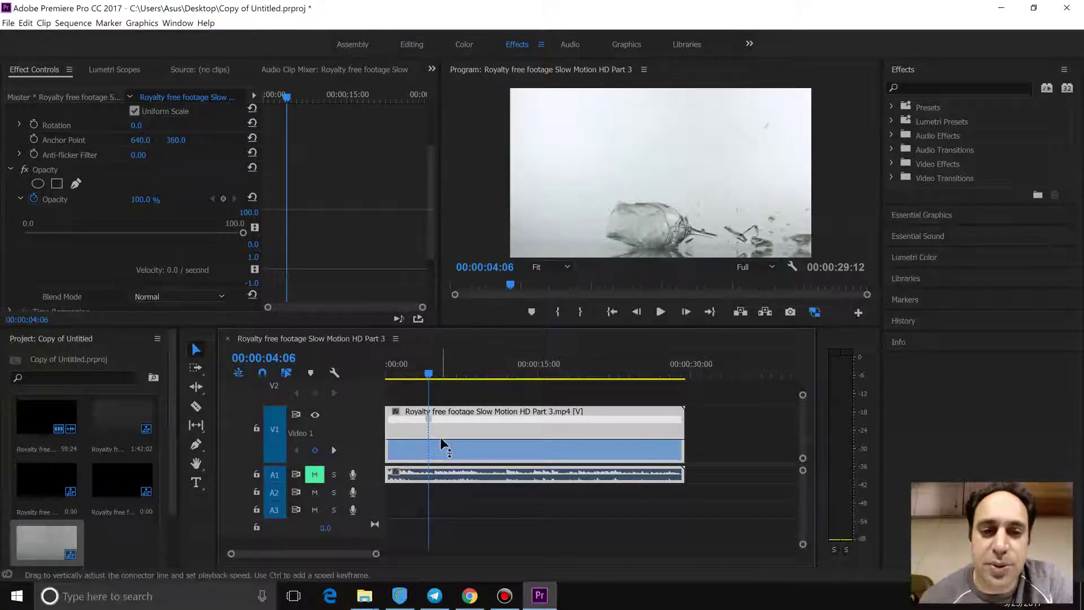
{"action": "left_click_drag", "start_coordinate": [441, 439], "coordinate": [441, 448]}
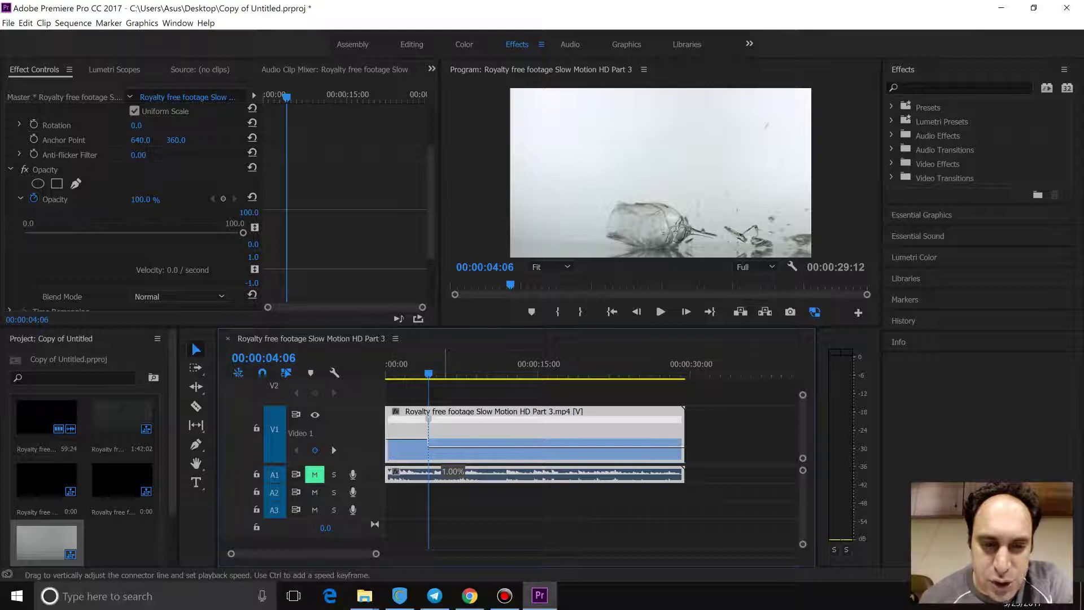
{"action": "left_click_drag", "start_coordinate": [441, 563], "coordinate": [443, 562]}
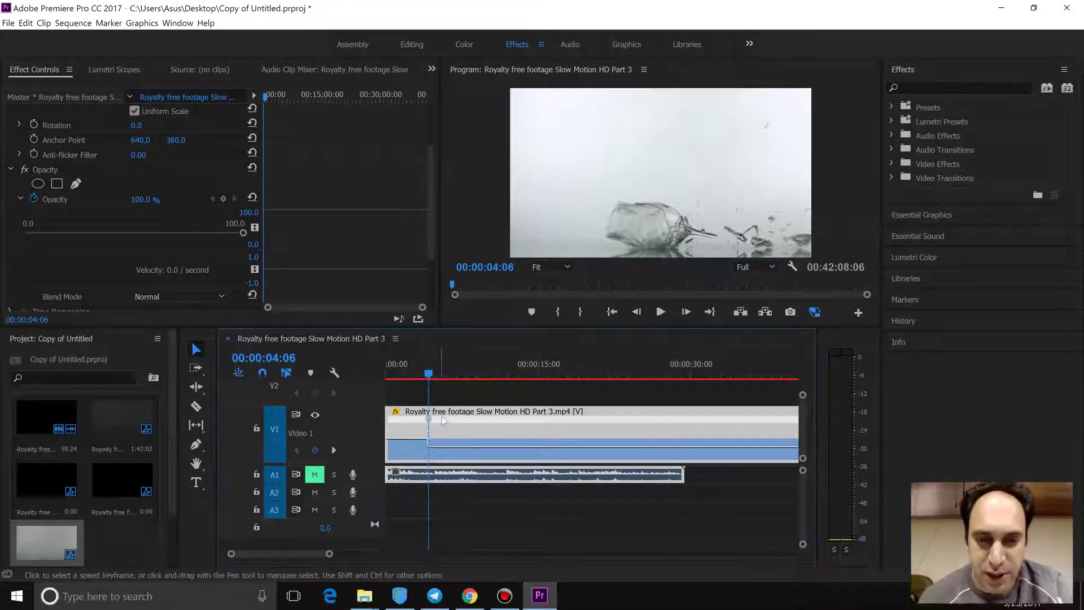
- Preview the shatter, then raise the slowed section's speed slightly so the sequence runs 00:00:53:18
{"action": "left_click", "coordinate": [420, 375]}
{"action": "key", "text": "space"}
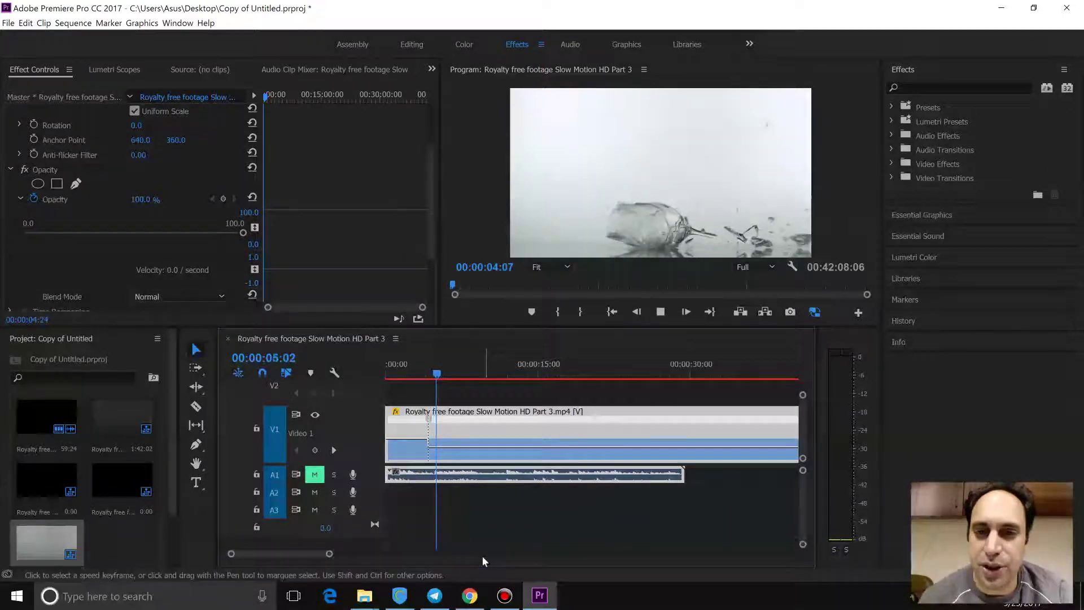
{"action": "key", "text": "space"}
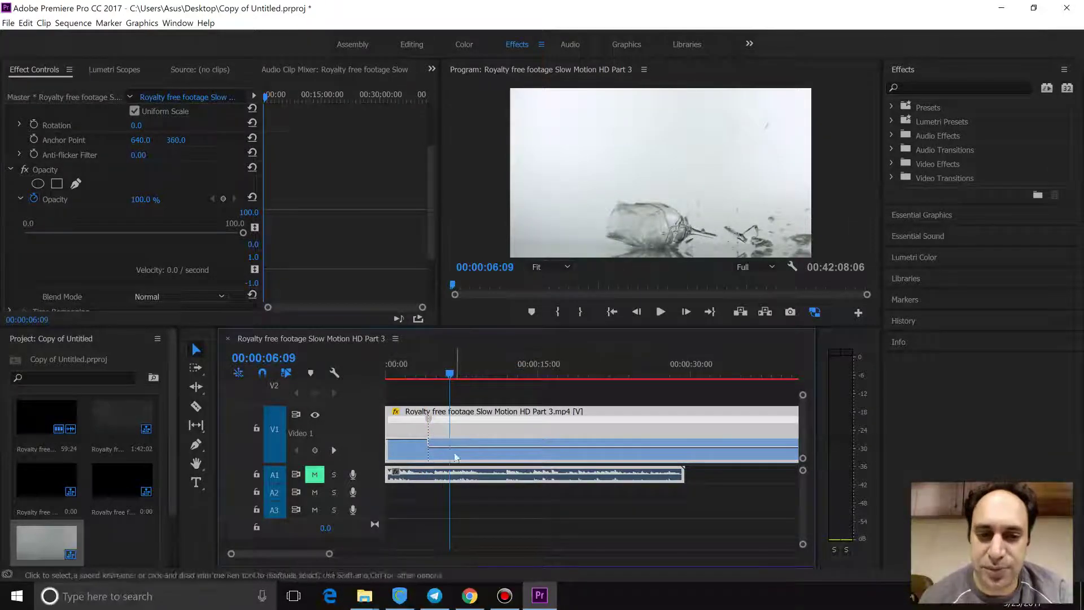
{"action": "left_click_drag", "start_coordinate": [455, 446], "coordinate": [465, 442]}
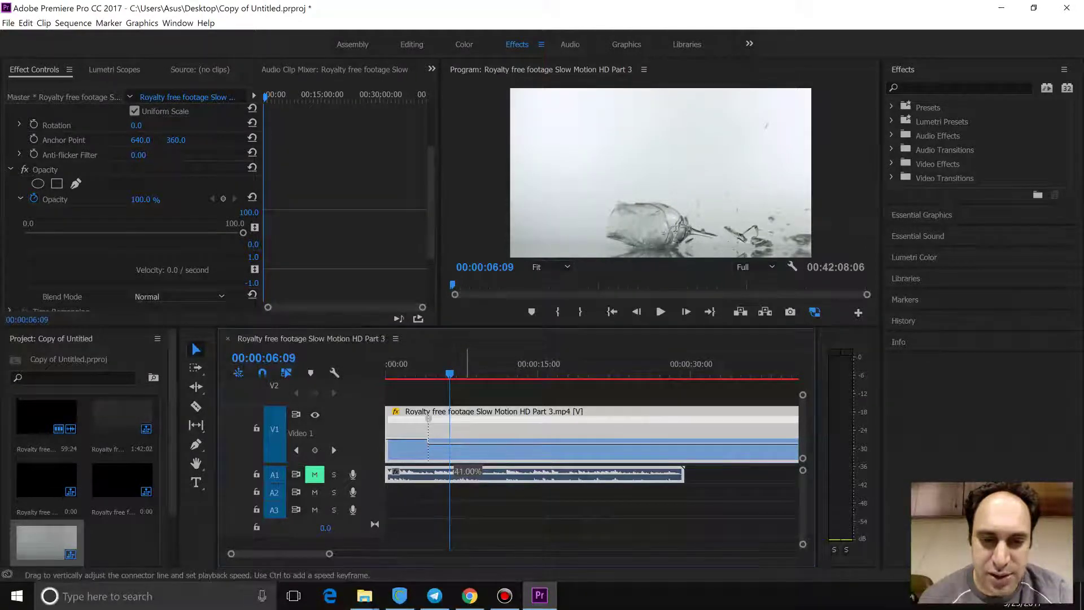
{"action": "left_click_drag", "start_coordinate": [464, 444], "coordinate": [465, 441]}
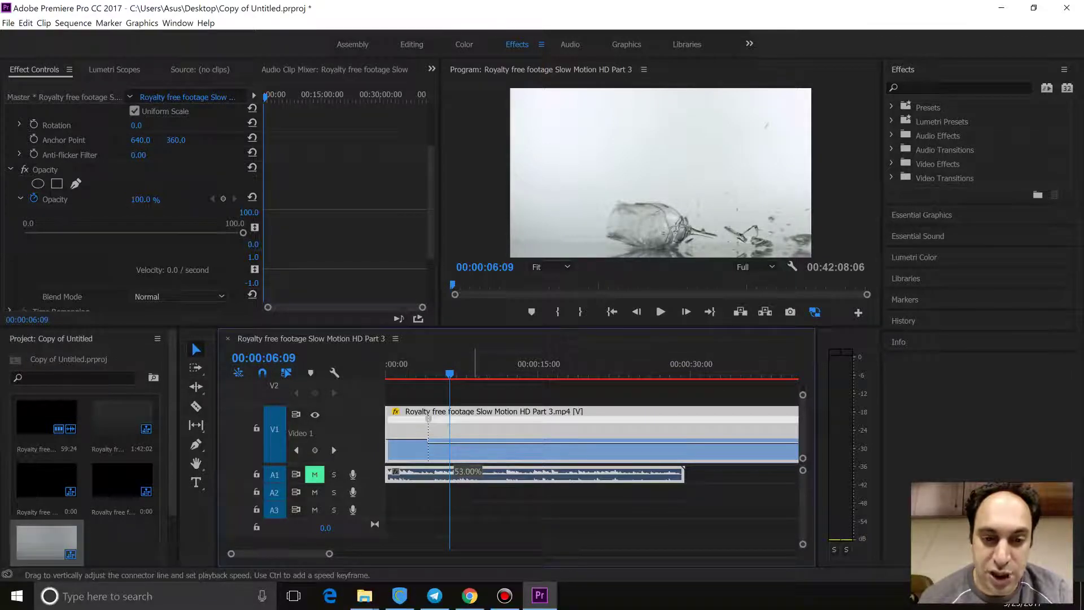
{"action": "key", "text": "space"}
{"action": "left_click", "coordinate": [418, 374]}
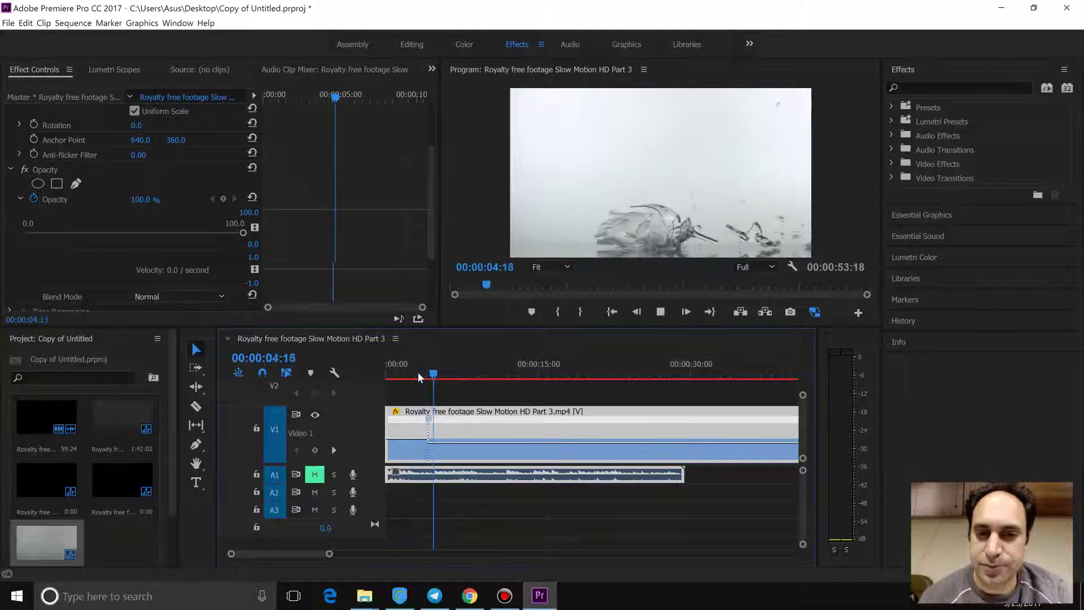
- Stop playback and make the V1 video track taller
{"action": "key", "text": "space"}
{"action": "left_click_drag", "start_coordinate": [803, 394], "coordinate": [803, 400]}
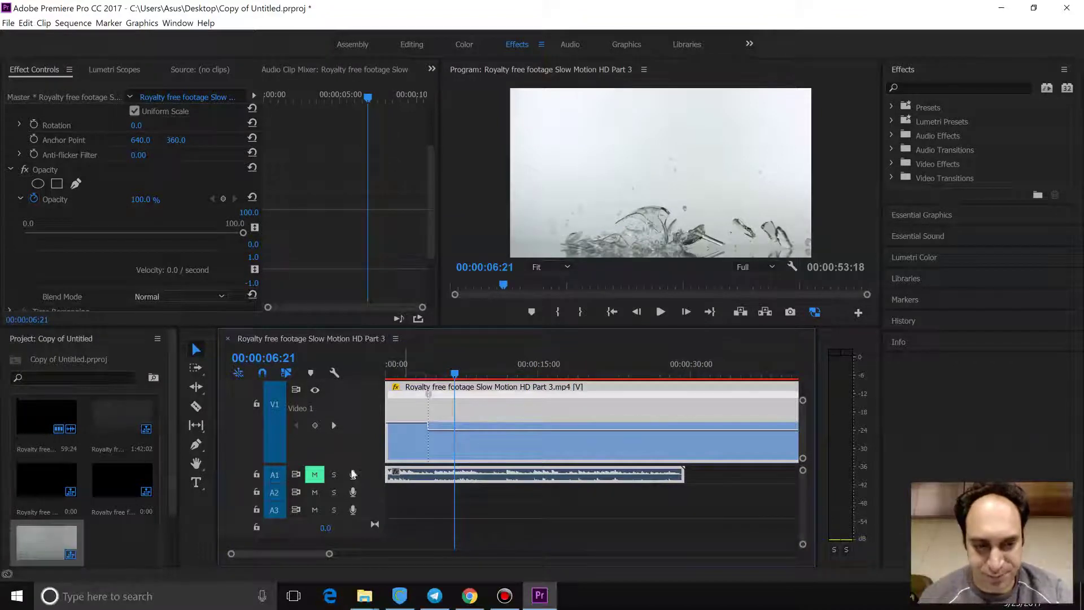
{"action": "left_click_drag", "start_coordinate": [359, 466], "coordinate": [364, 495]}
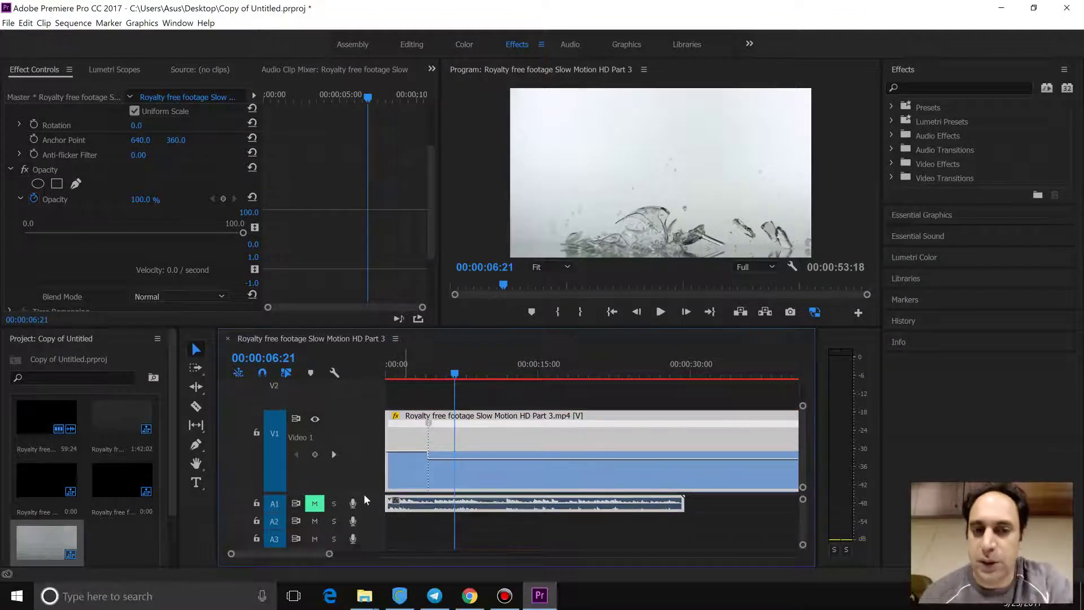
{"action": "left_click_drag", "start_coordinate": [804, 405], "coordinate": [804, 397]}
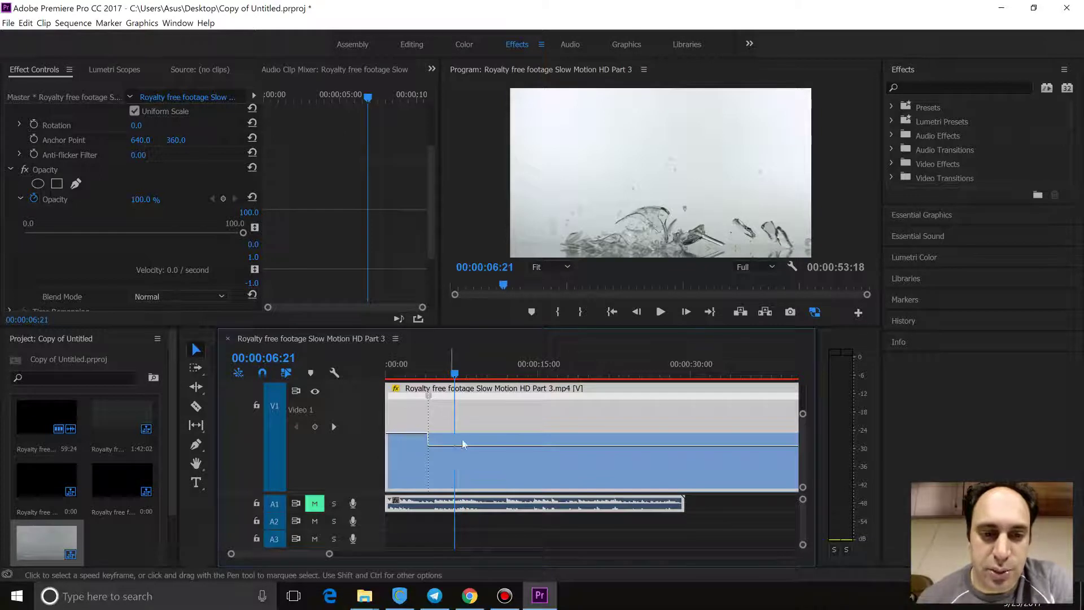
- Retune the shatter's slow-motion speed up, then down, previewing from just before impact each time
{"action": "left_click_drag", "start_coordinate": [460, 445], "coordinate": [461, 441]}
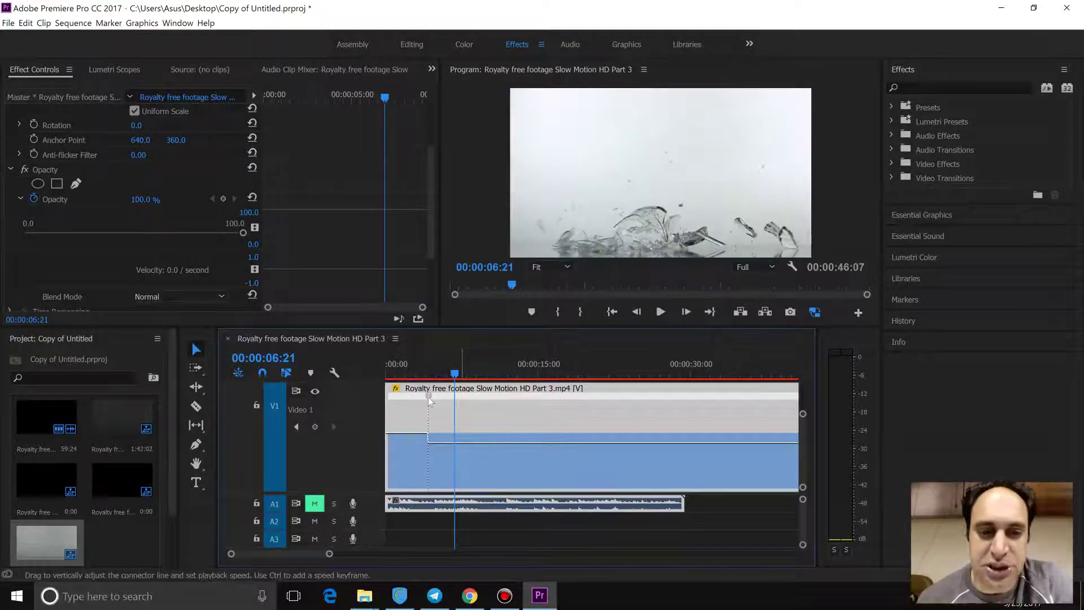
{"action": "left_click", "coordinate": [411, 374]}
{"action": "key", "text": "space"}
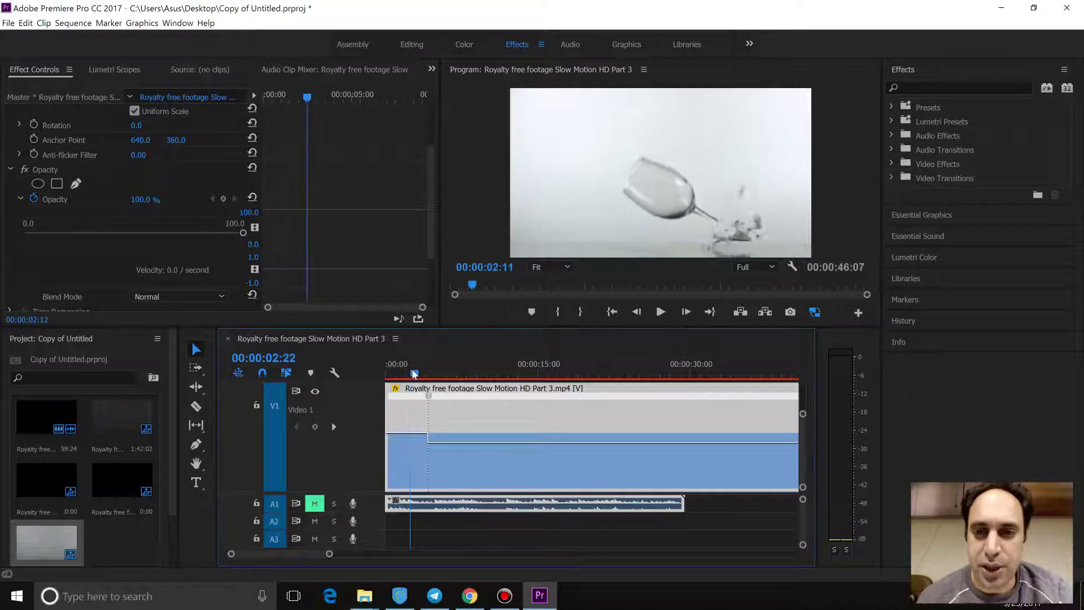
{"action": "key", "text": "space"}
{"action": "left_click_drag", "start_coordinate": [455, 449], "coordinate": [455, 452]}
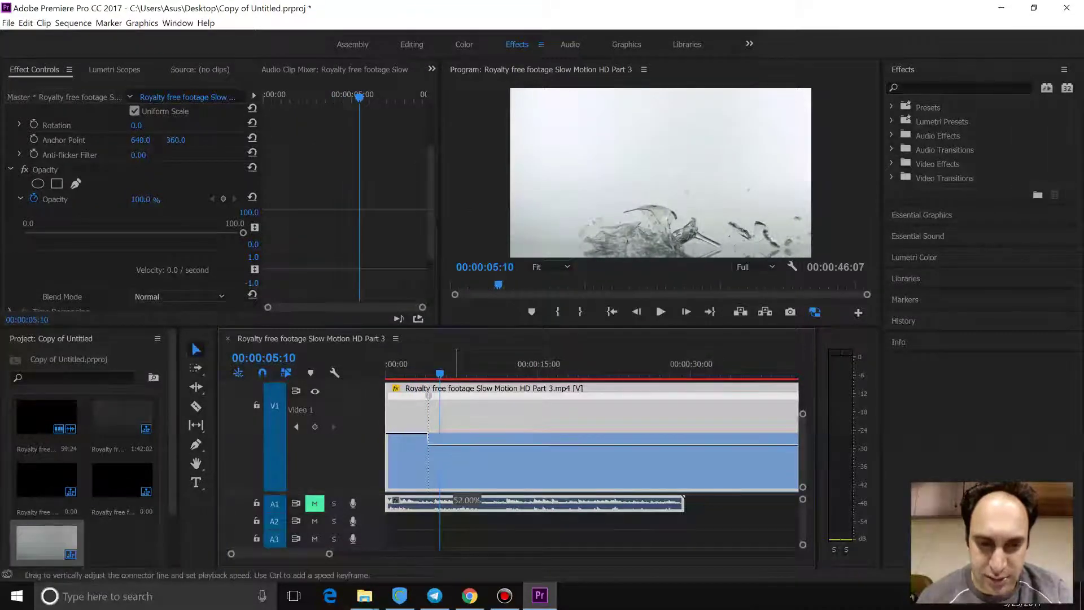
{"action": "left_click", "coordinate": [418, 374]}
{"action": "key", "text": "space"}
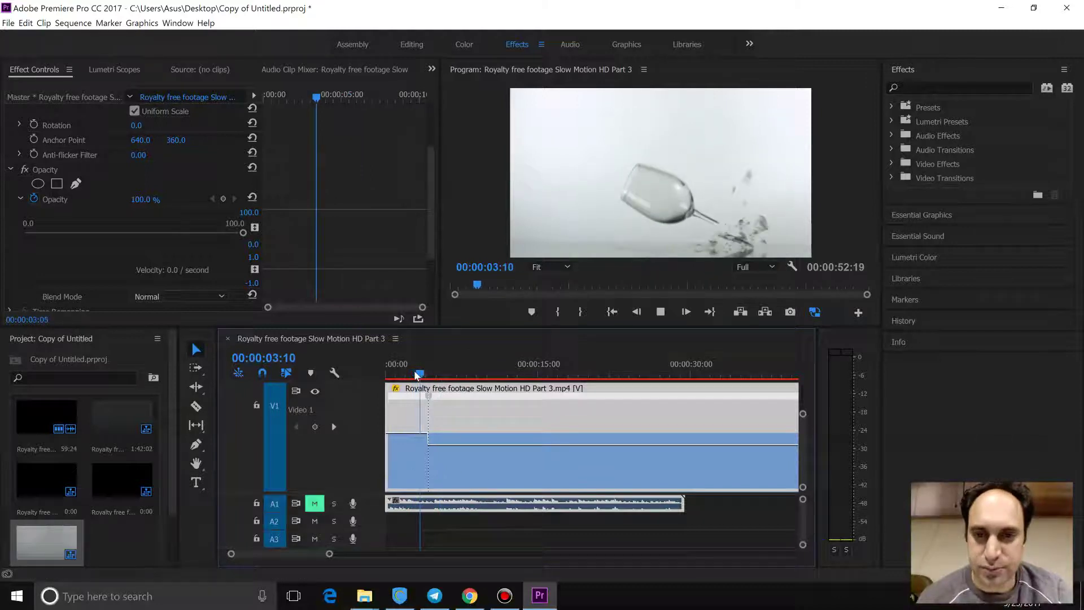
{"action": "key", "text": "space"}
{"action": "left_click_drag", "start_coordinate": [449, 446], "coordinate": [449, 449]}
{"action": "left_click", "coordinate": [421, 374]}
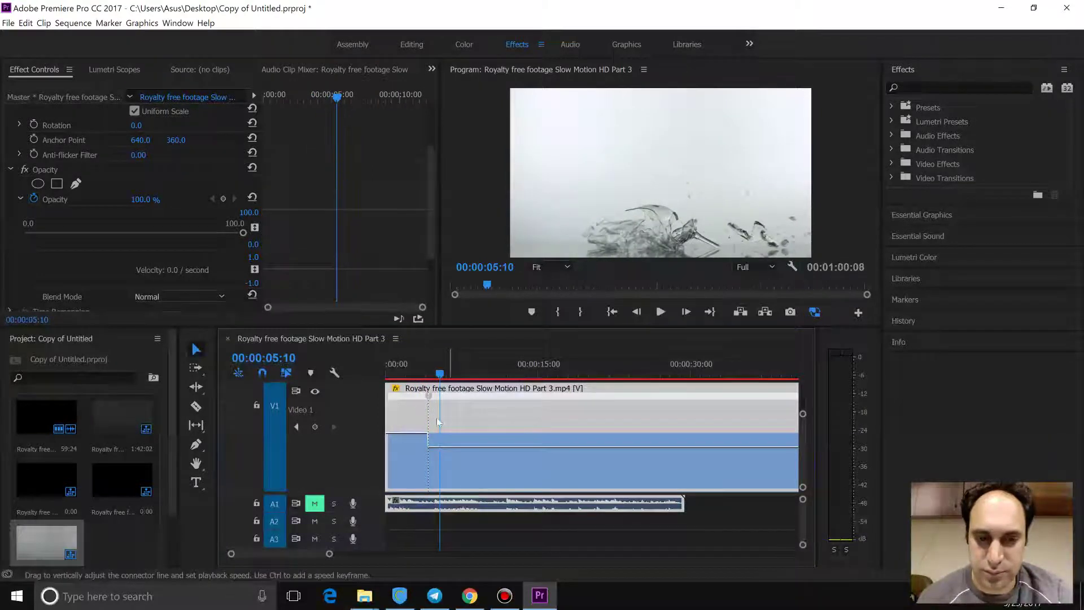
{"action": "key", "text": "space"}
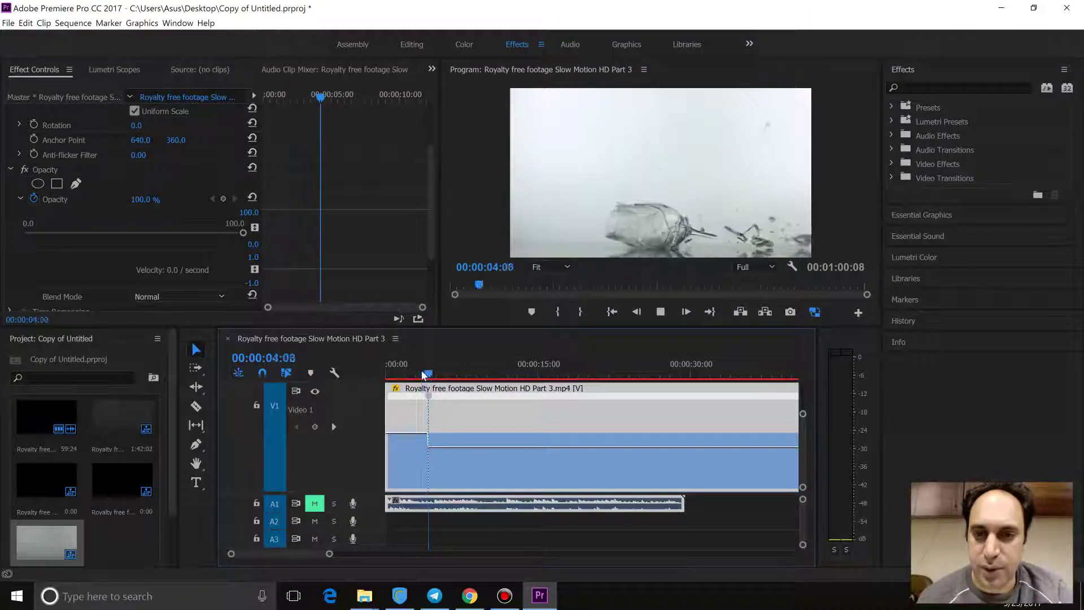
{"action": "key", "text": "space"}
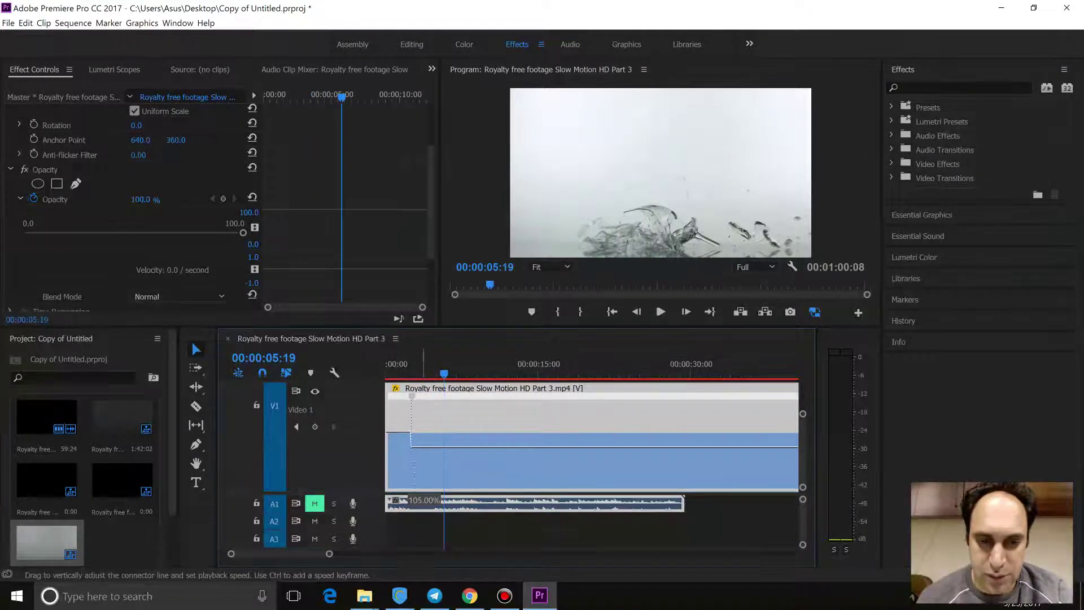
- Move the speed keyframe later, then set the slowed section to about 42% and then 39%, previewing each
{"action": "left_click_drag", "start_coordinate": [411, 395], "coordinate": [426, 395]}
{"action": "left_click", "coordinate": [406, 368]}
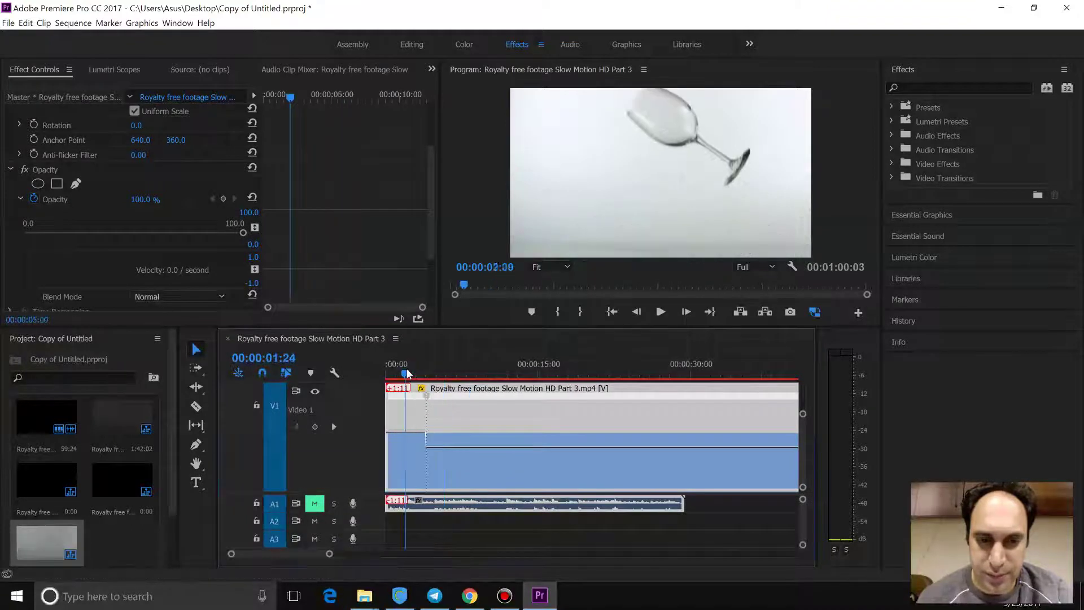
{"action": "key", "text": "space"}
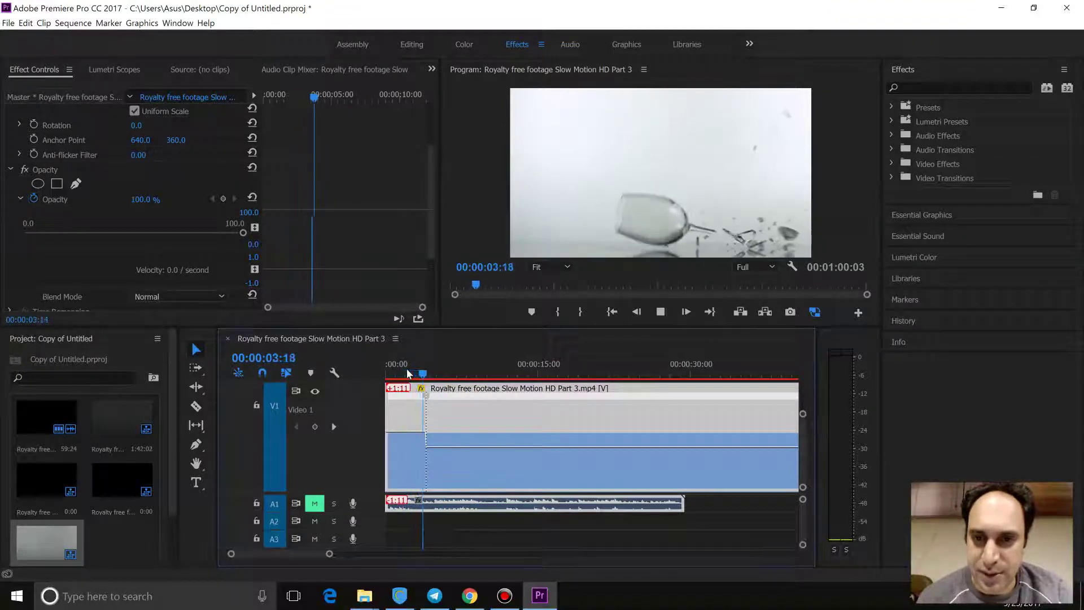
{"action": "key", "text": "space"}
{"action": "left_click_drag", "start_coordinate": [444, 452], "coordinate": [443, 453]}
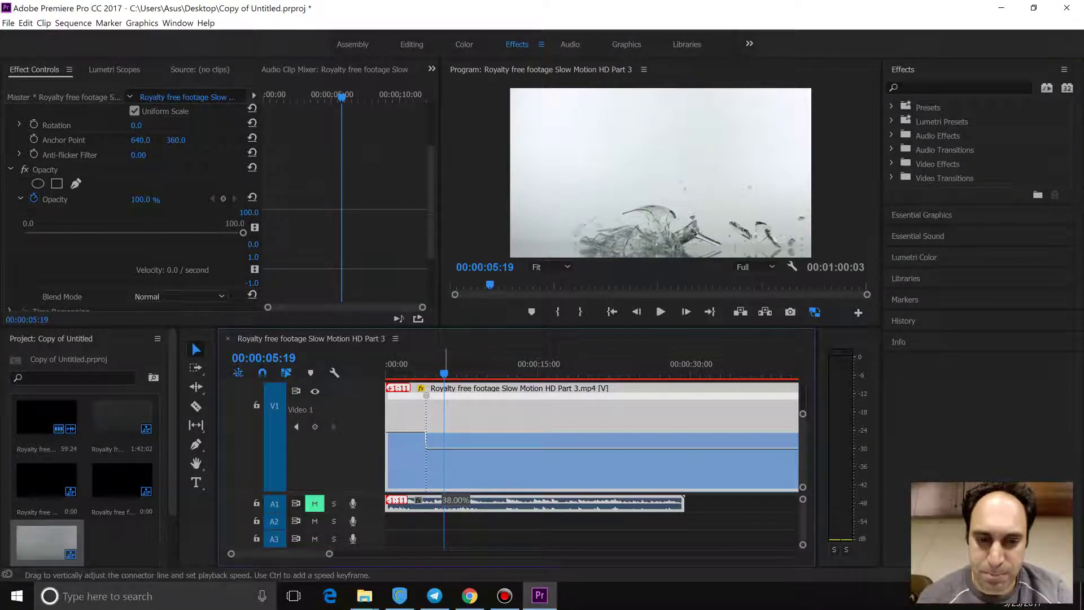
{"action": "left_click", "coordinate": [423, 372]}
{"action": "key", "text": "space"}
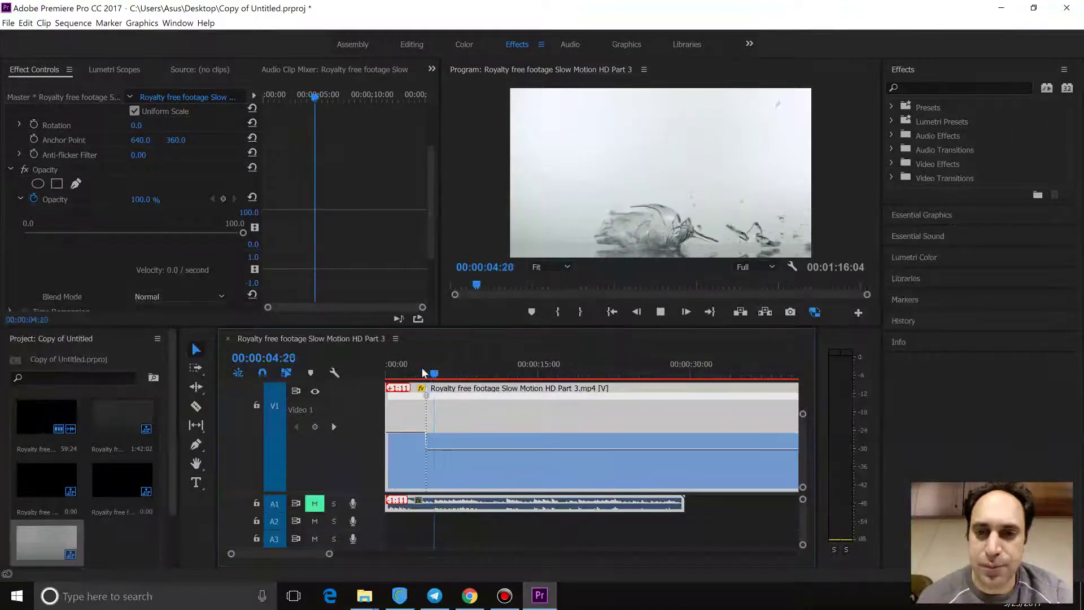
{"action": "key", "text": "space"}
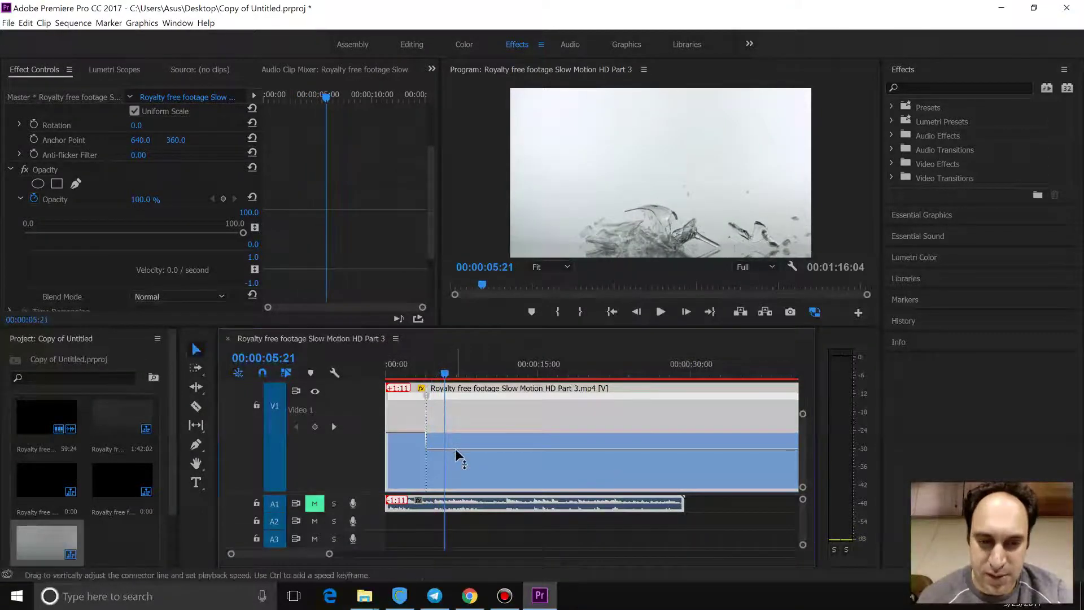
{"action": "left_click_drag", "start_coordinate": [455, 449], "coordinate": [455, 448]}
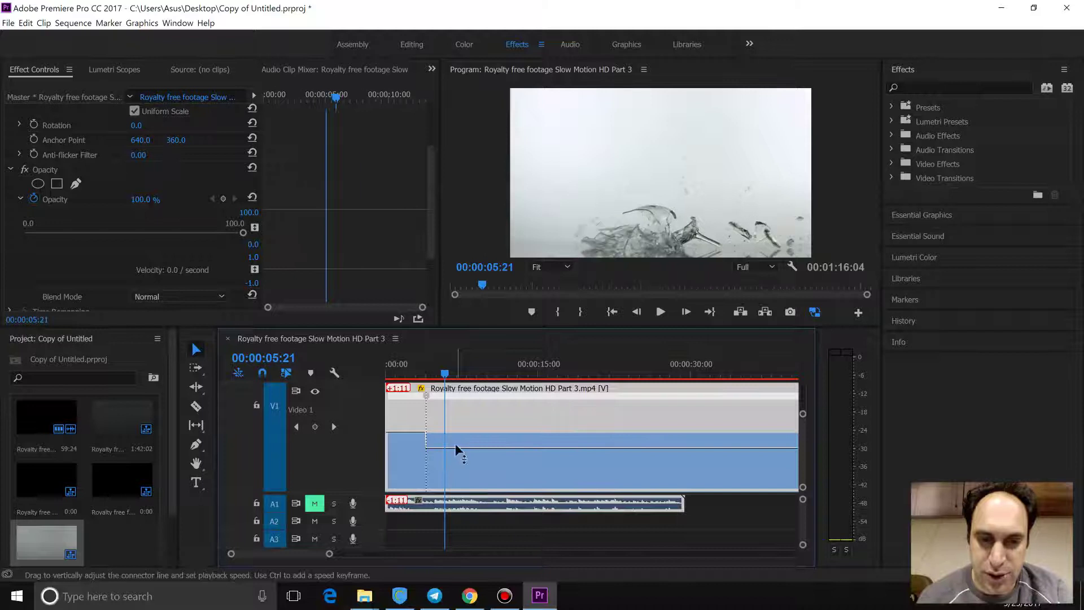
{"action": "left_click", "coordinate": [419, 373]}
{"action": "key", "text": "space"}
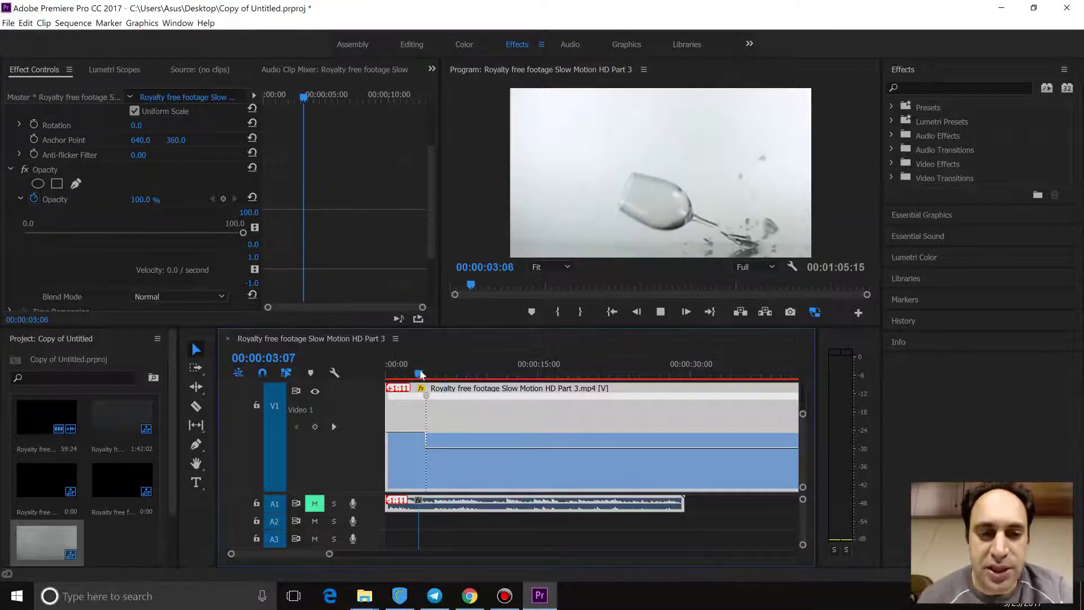
{"action": "key", "text": "space"}
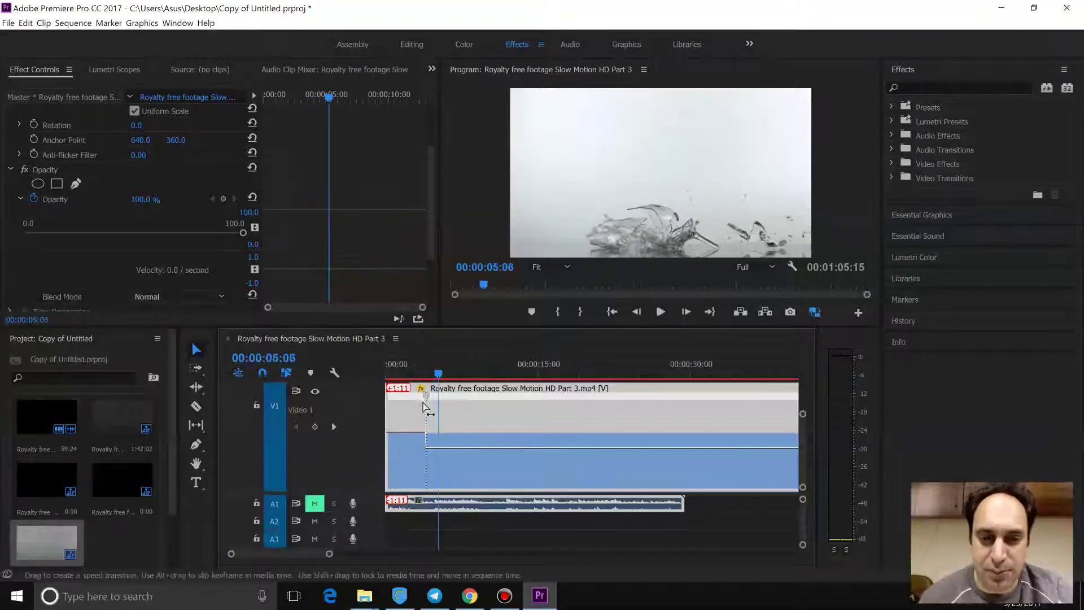
- Split the speed keyframe into two spread-apart halves and drag the Bezier handle to ease the ramp
{"action": "left_click_drag", "start_coordinate": [431, 402], "coordinate": [427, 400]}
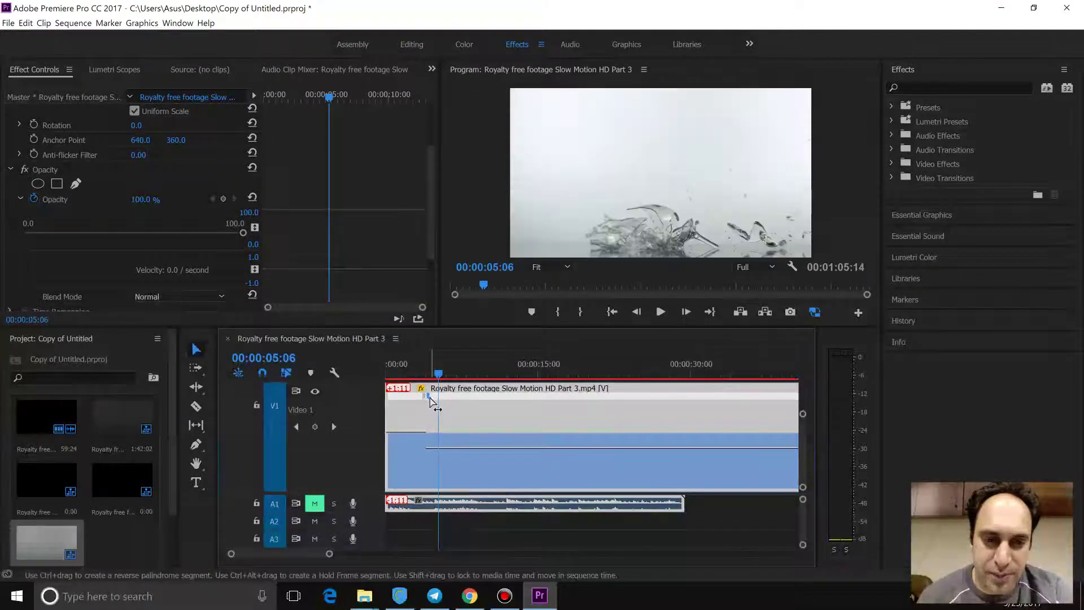
{"action": "left_click_drag", "start_coordinate": [428, 400], "coordinate": [429, 400]}
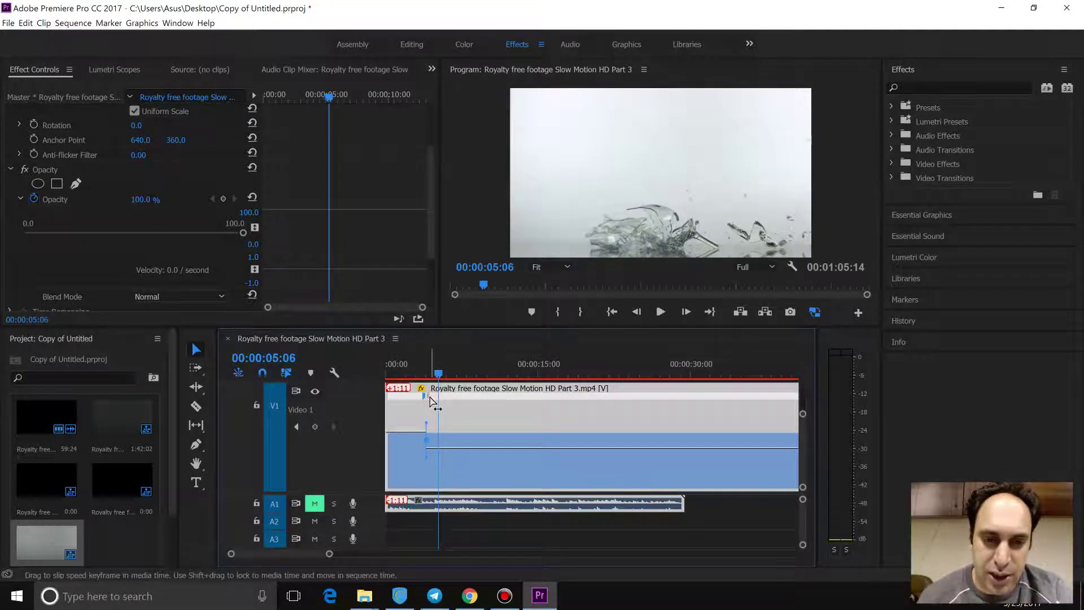
{"action": "mouse_move", "coordinate": [430, 400]}
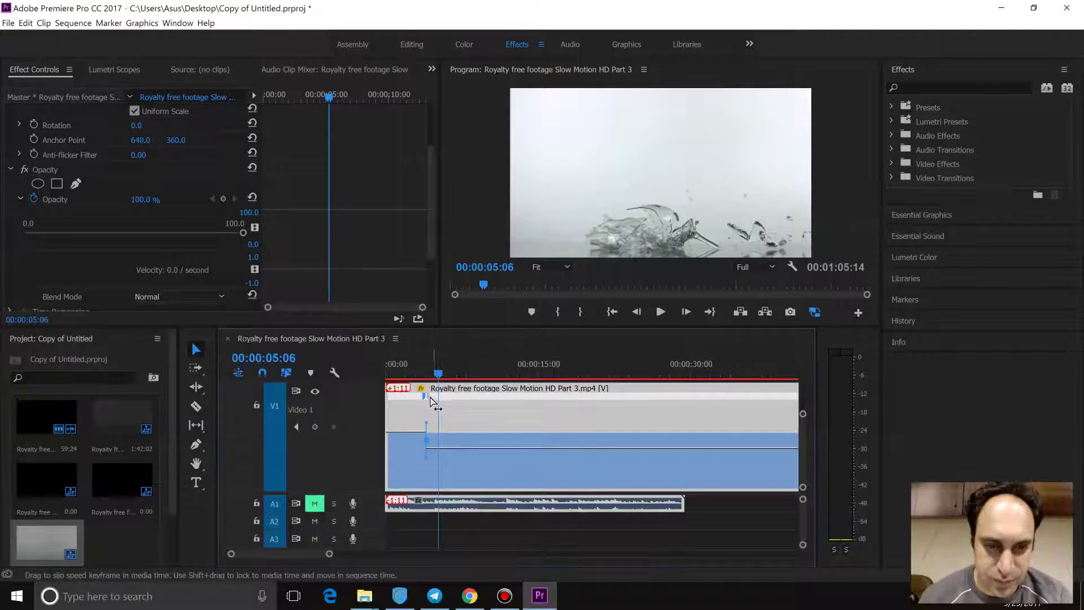
{"action": "left_click_drag", "start_coordinate": [430, 397], "coordinate": [421, 402]}
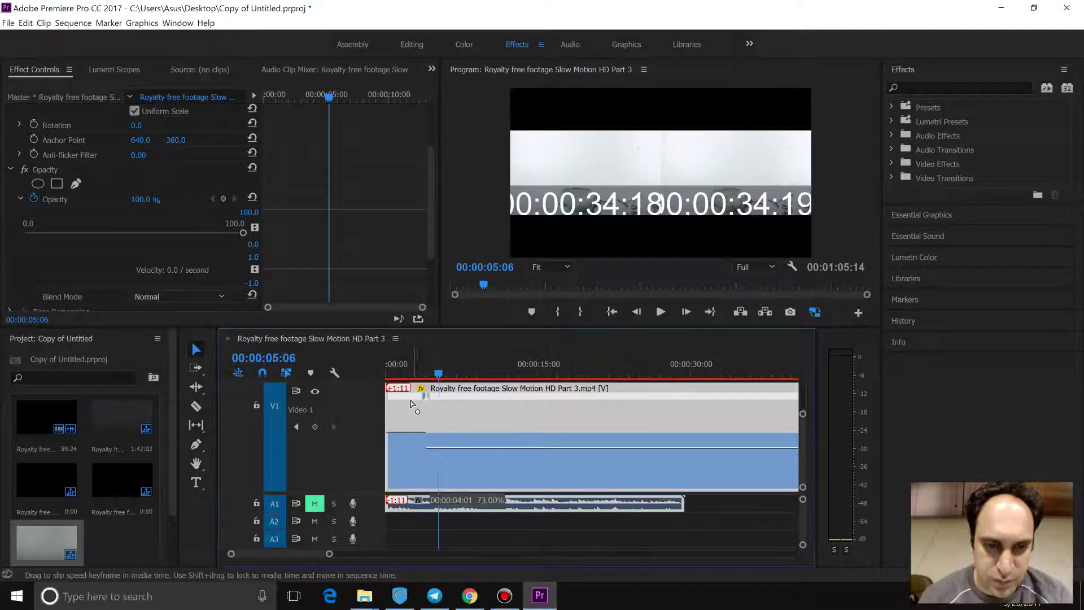
{"action": "left_click_drag", "start_coordinate": [441, 401], "coordinate": [452, 398]}
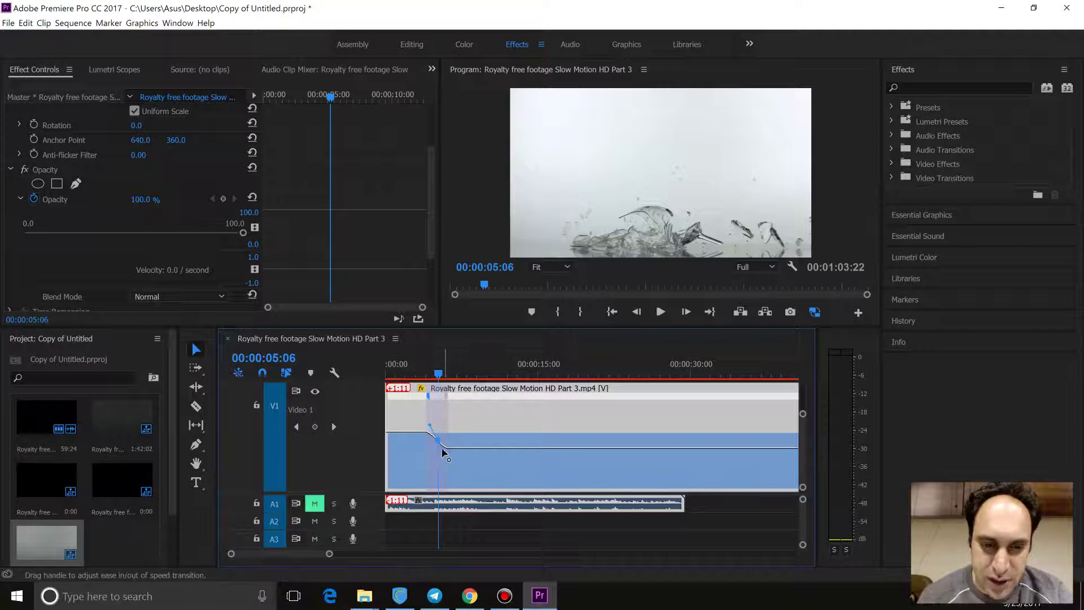
{"action": "left_click_drag", "start_coordinate": [439, 439], "coordinate": [430, 425]}
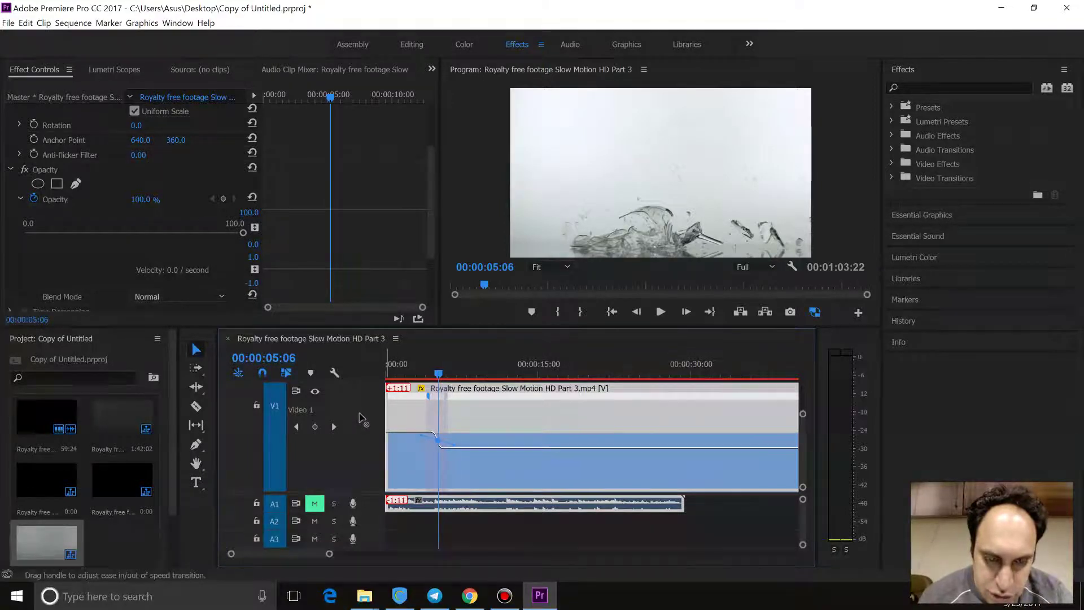
- Preview the eased ramp, then slide the speed ramp earlier in the clip
{"action": "key", "text": "j"}
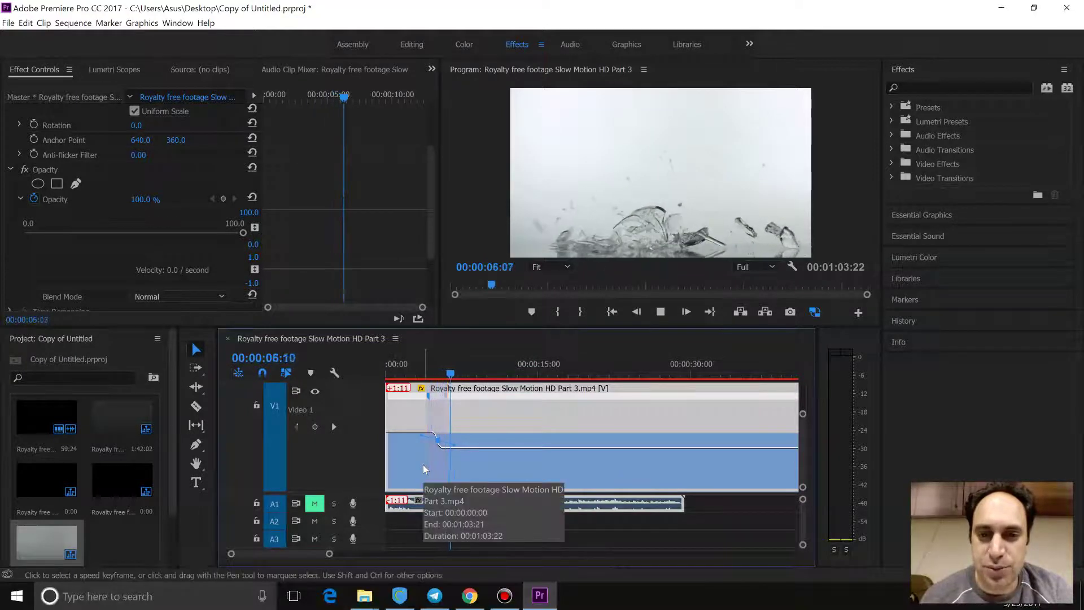
{"action": "key", "text": "space"}
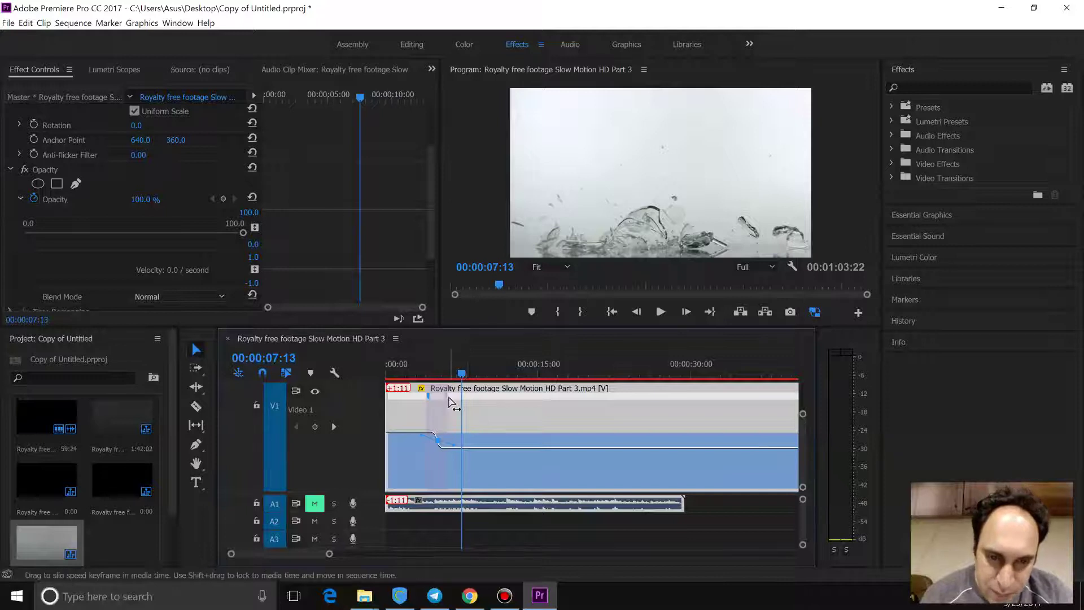
{"action": "left_click_drag", "start_coordinate": [453, 399], "coordinate": [409, 401]}
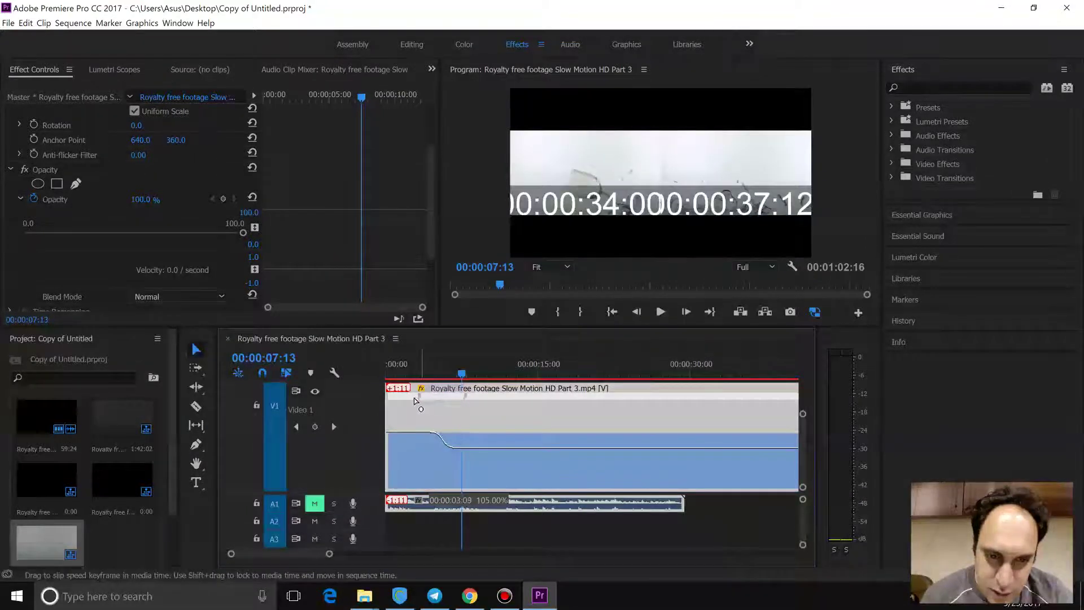
{"action": "left_click_drag", "start_coordinate": [409, 402], "coordinate": [412, 400]}
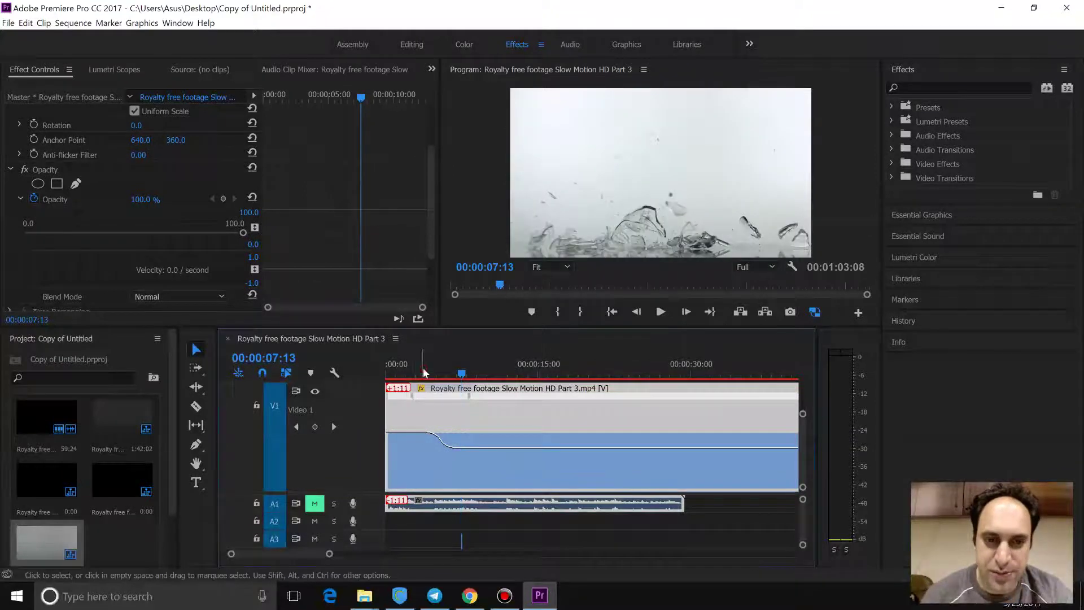
- Play back the retimed ramp and scrub through the shatter to pick a cut point
{"action": "left_click", "coordinate": [425, 373]}
{"action": "key", "text": "space"}
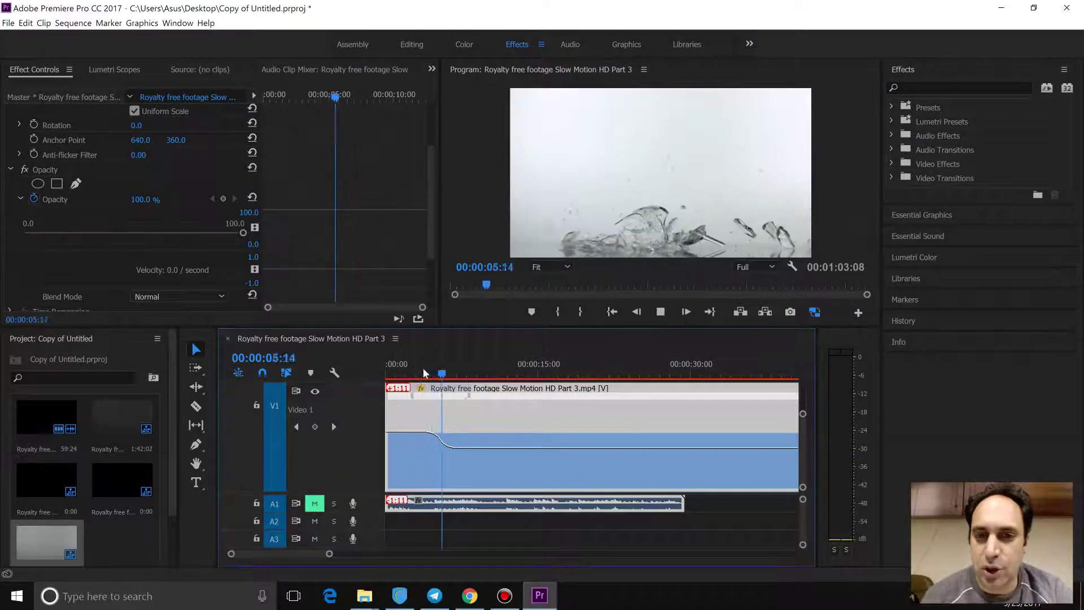
{"action": "left_click", "coordinate": [457, 374]}
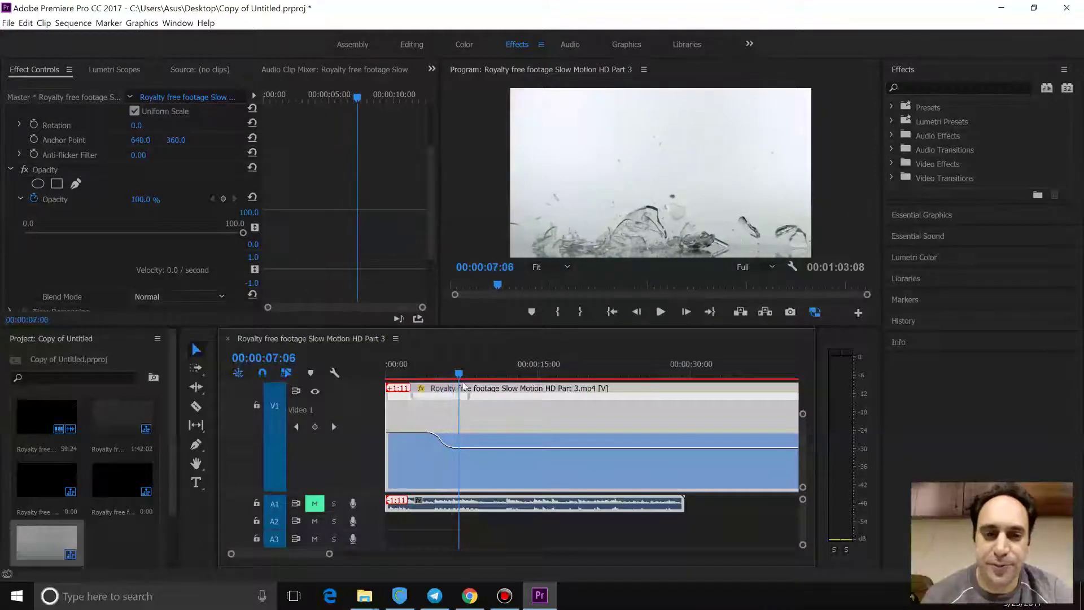
{"action": "left_click_drag", "start_coordinate": [459, 373], "coordinate": [455, 374]}
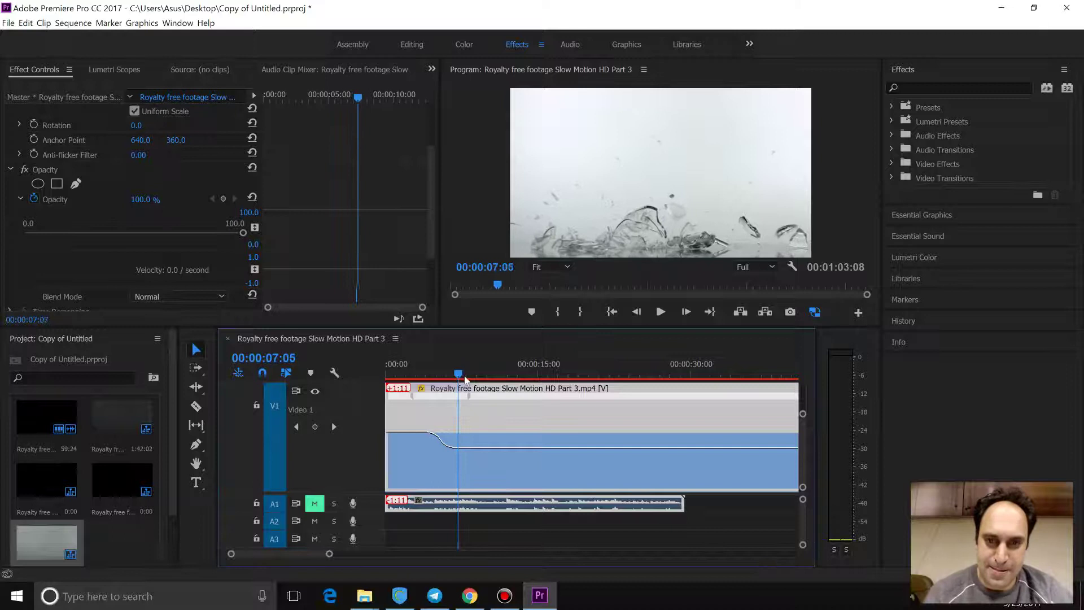
{"action": "left_click_drag", "start_coordinate": [455, 375], "coordinate": [454, 375]}
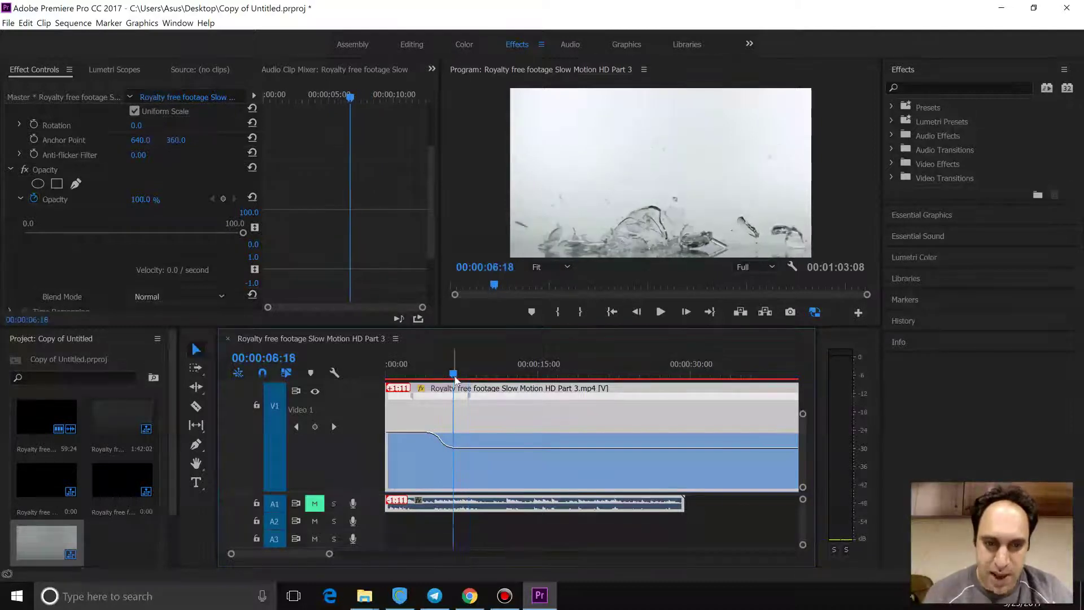
- Cut the clip at 00:00:06:18, move the right part later, and paste a copy of the left part after it
{"action": "key", "text": "c"}
{"action": "left_click", "coordinate": [456, 425]}
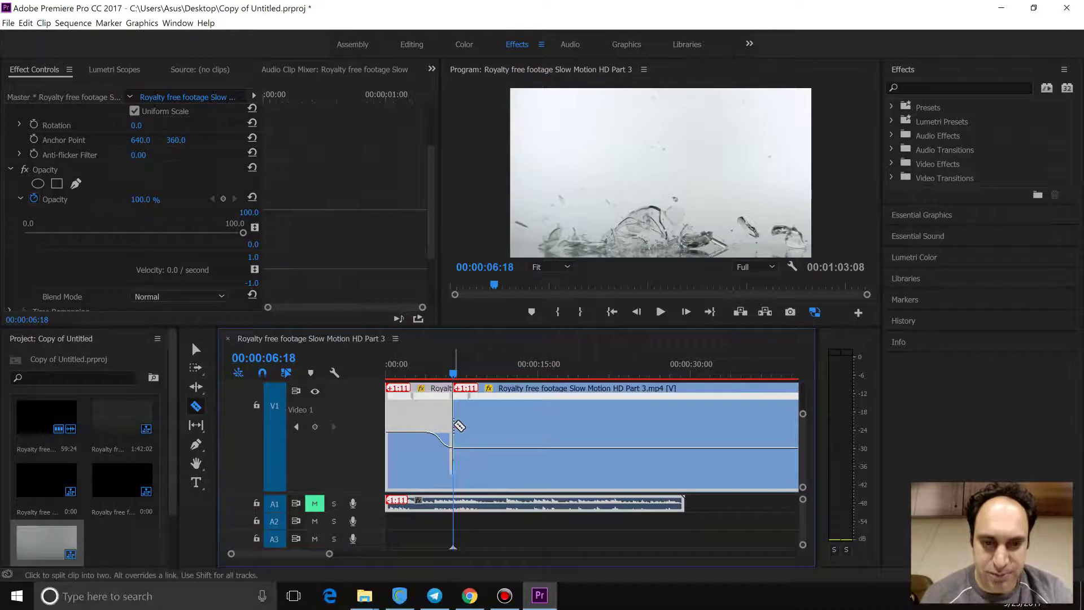
{"action": "left_click", "coordinate": [196, 349]}
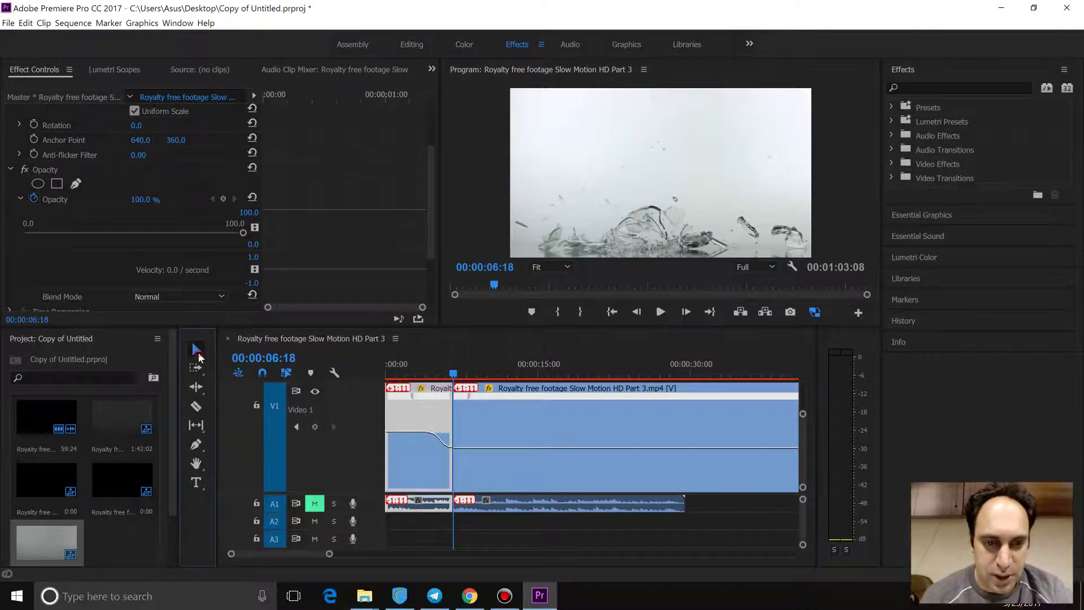
{"action": "left_click_drag", "start_coordinate": [508, 391], "coordinate": [707, 390]}
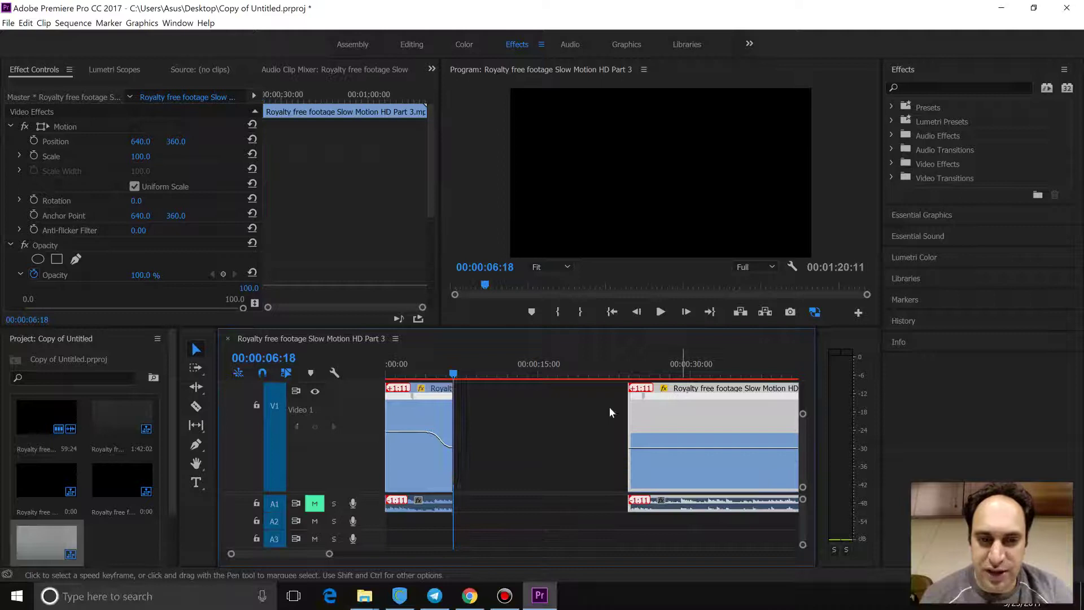
{"action": "left_click", "coordinate": [440, 389]}
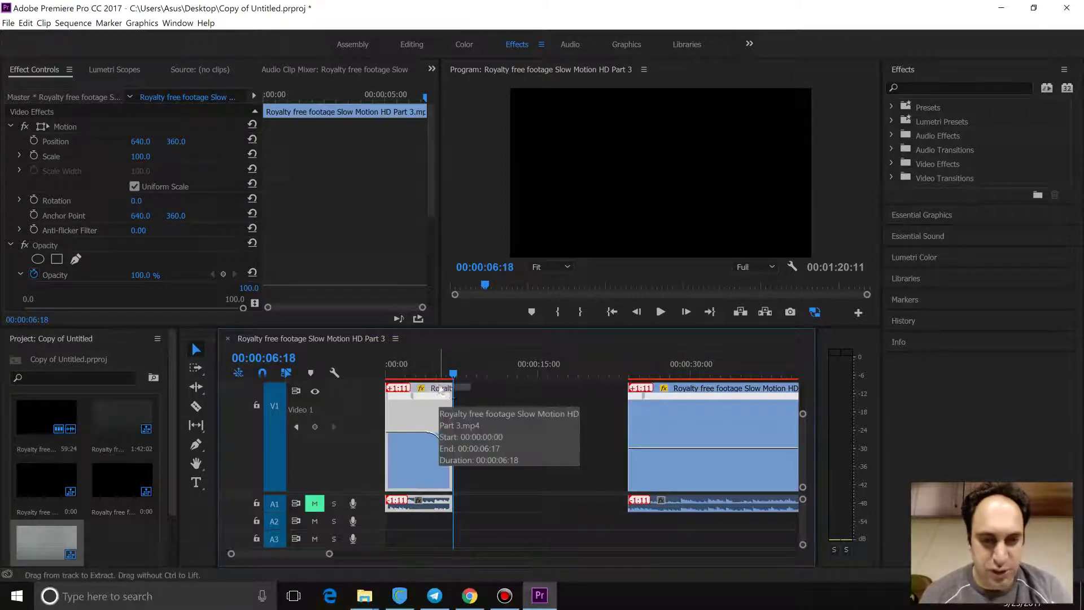
{"action": "key", "text": "ctrl+v"}
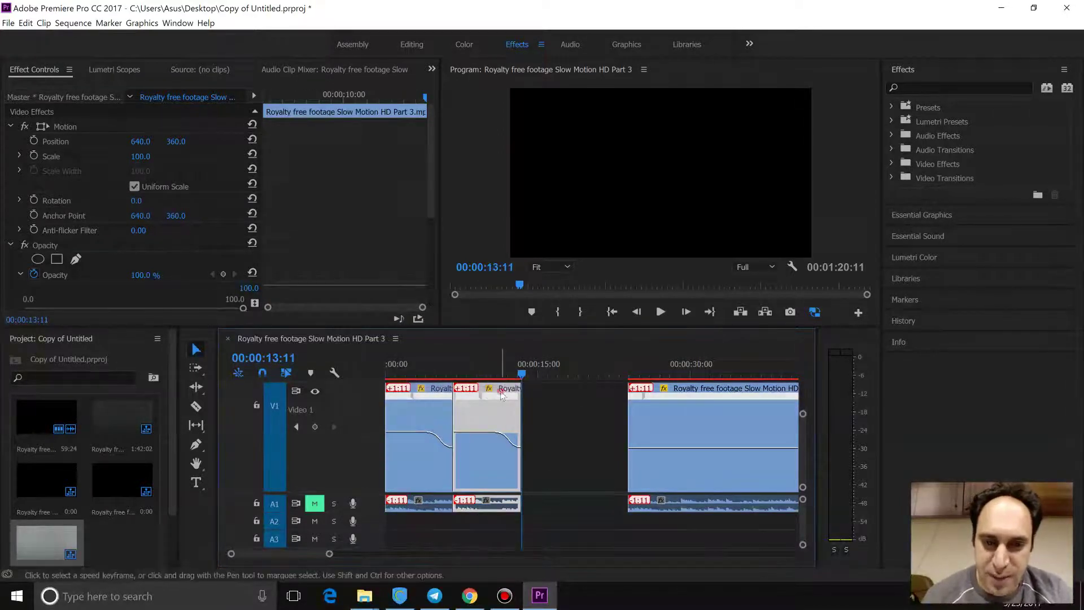
{"action": "right_click", "coordinate": [500, 395]}
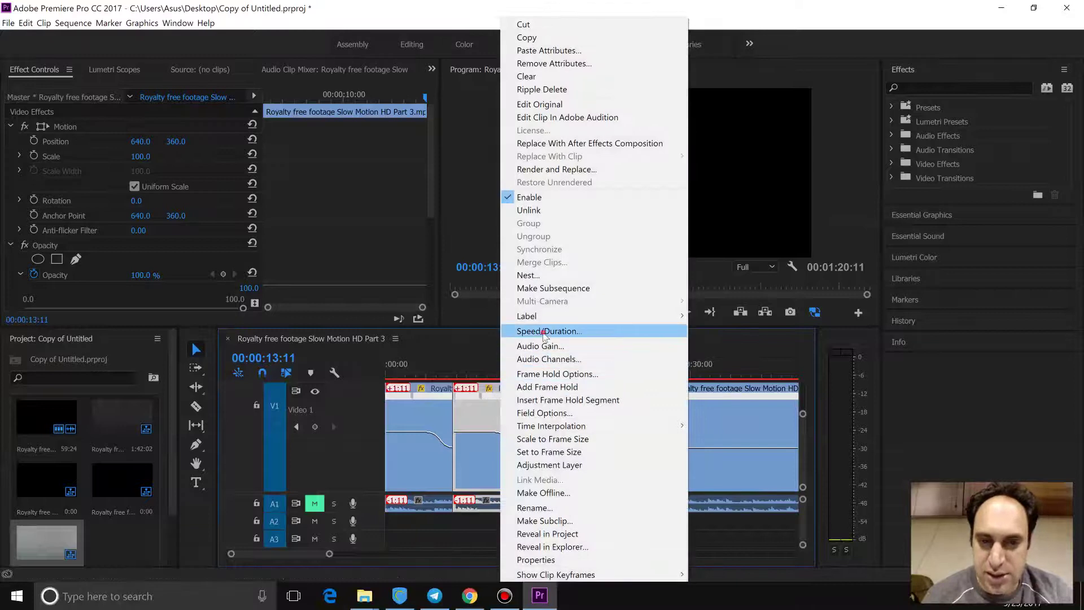
- Turn on Reverse Speed for the duplicated shatter clip so it plays as a rewind
{"action": "left_click", "coordinate": [543, 331]}
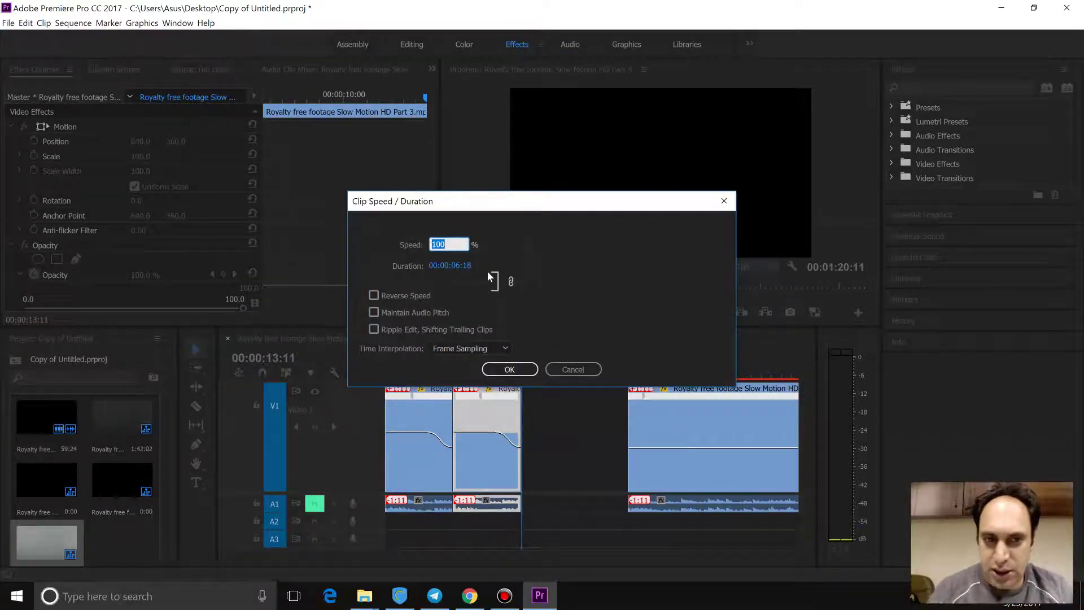
{"action": "left_click", "coordinate": [421, 293]}
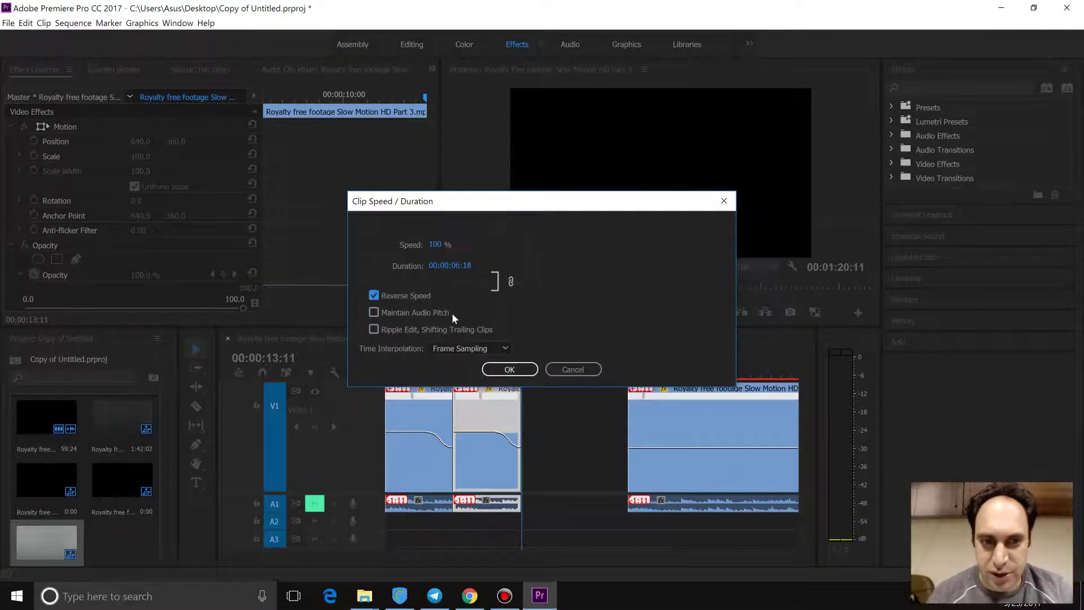
{"action": "left_click", "coordinate": [498, 367]}
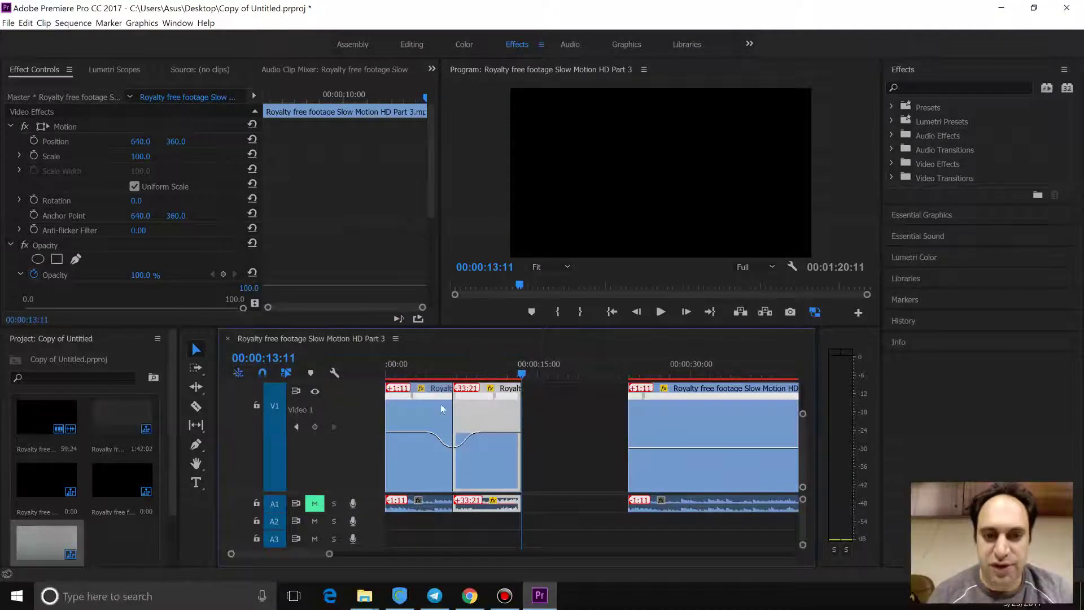
- Preview the sequence from about three seconds in to watch the rewind
{"action": "left_click", "coordinate": [418, 374]}
{"action": "key", "text": "space"}
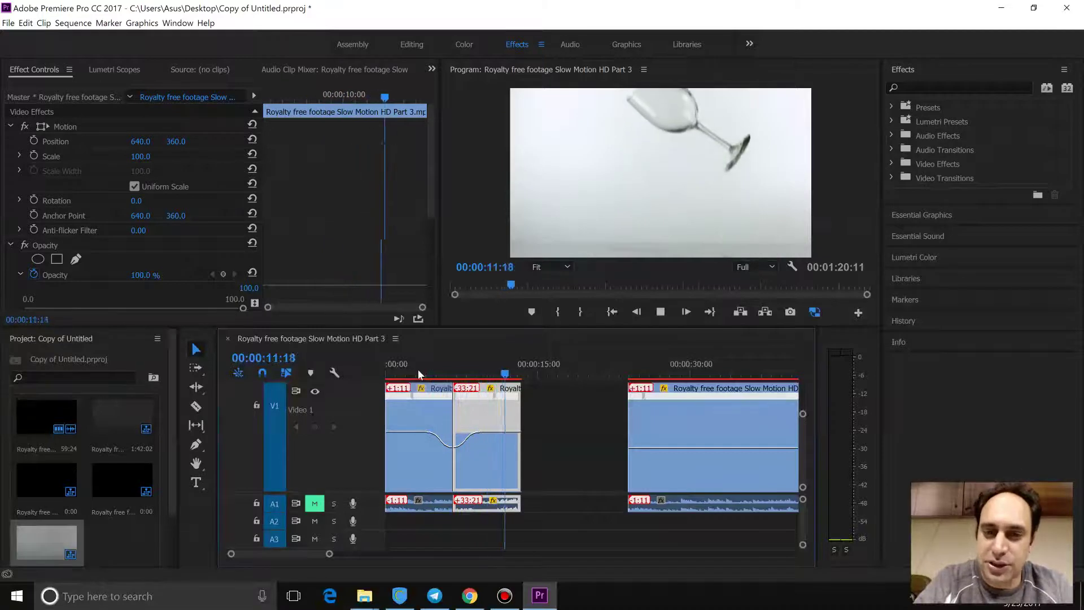
{"action": "key", "text": "space"}
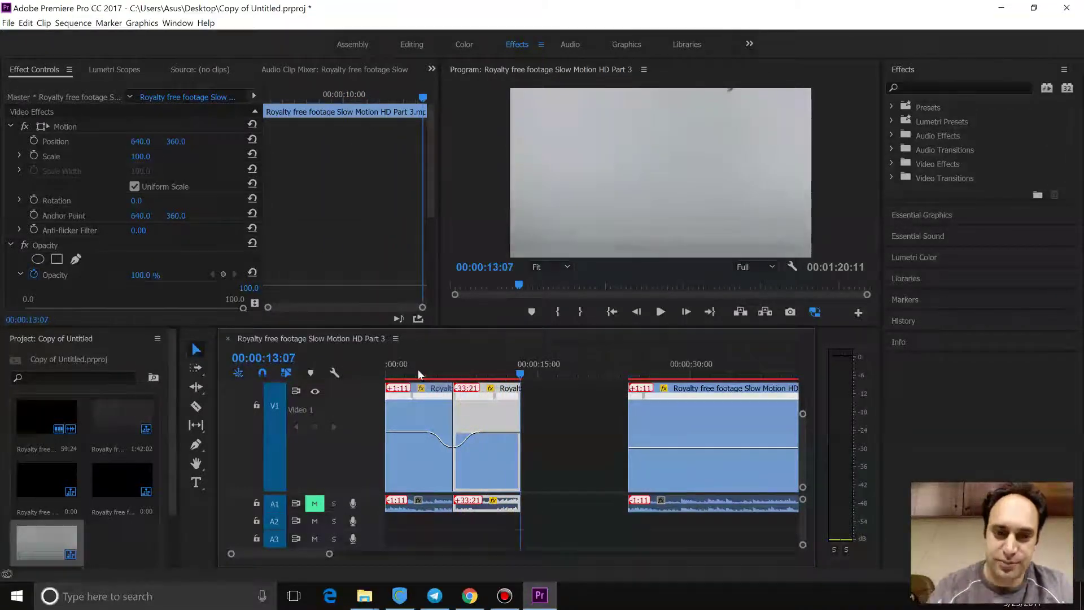
{"action": "left_click", "coordinate": [418, 373]}
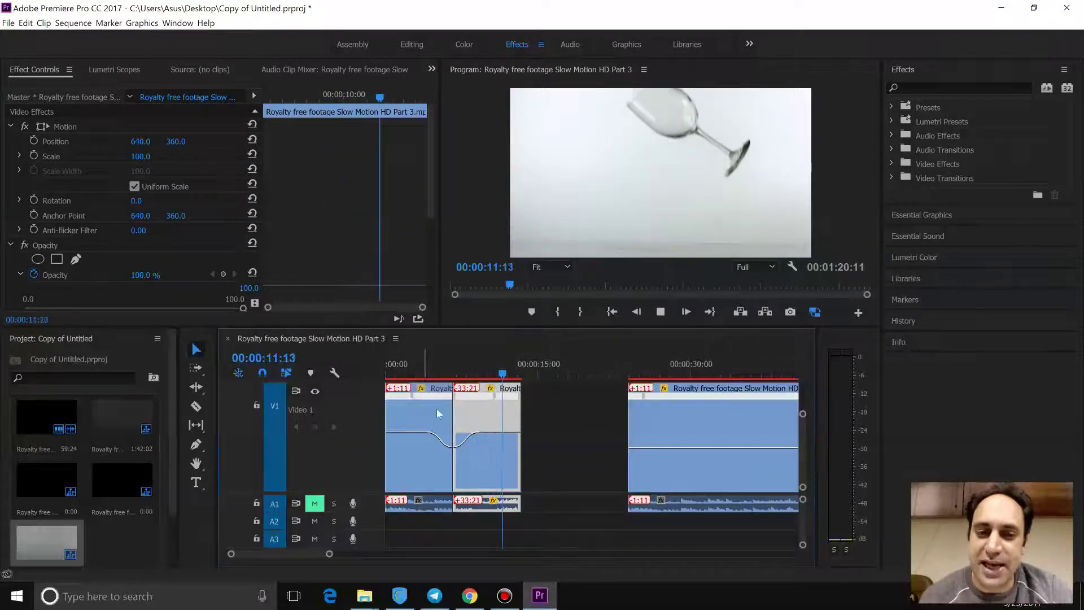
{"action": "key", "text": "space"}
{"action": "mouse_move", "coordinate": [499, 429]}
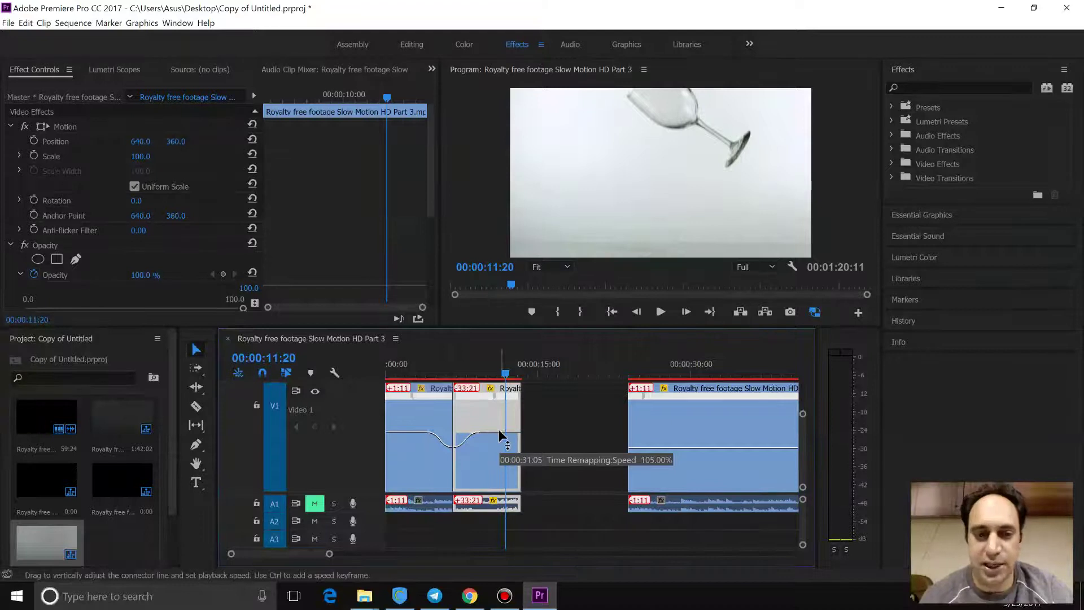
- Keyframe and raise the rewind clip's end speed and the first clip's opening speed, then butt the clips together
{"action": "left_click", "coordinate": [500, 432], "text": "ctrl"}
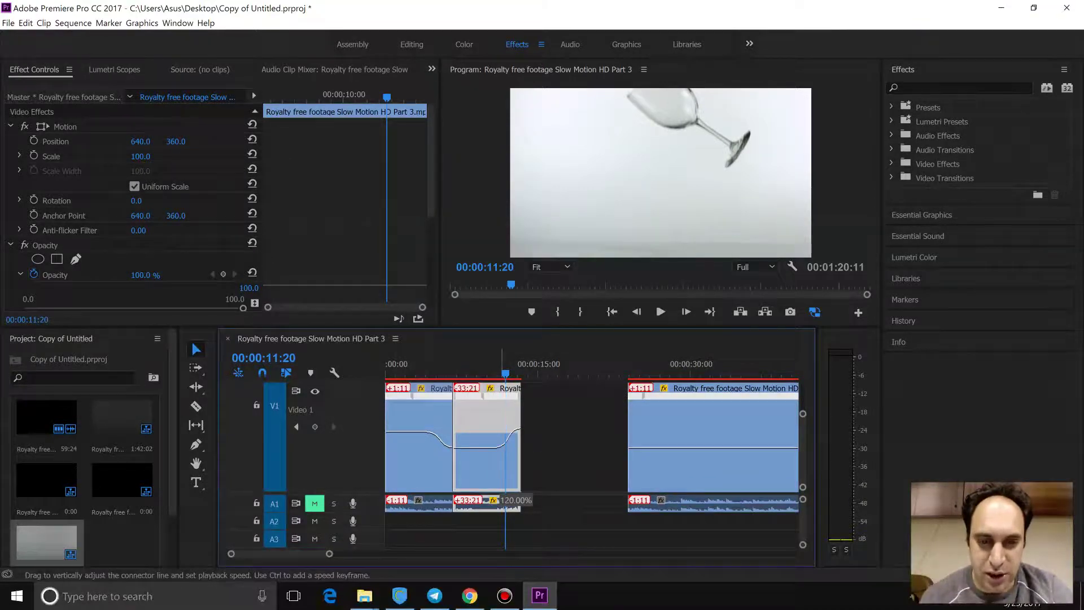
{"action": "left_click_drag", "start_coordinate": [500, 424], "coordinate": [501, 424]}
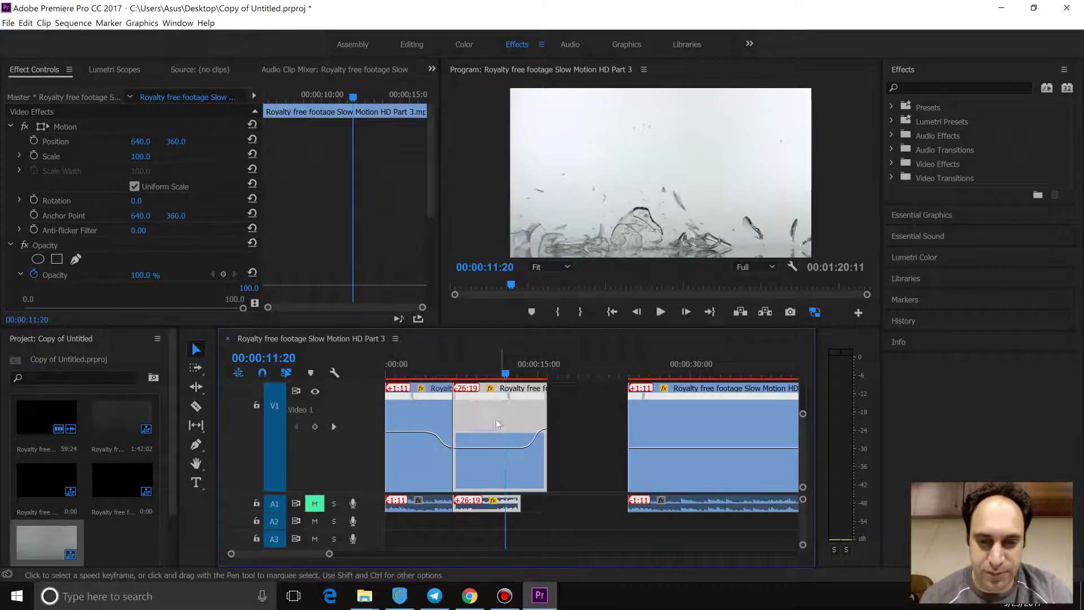
{"action": "left_click_drag", "start_coordinate": [420, 435], "coordinate": [394, 429]}
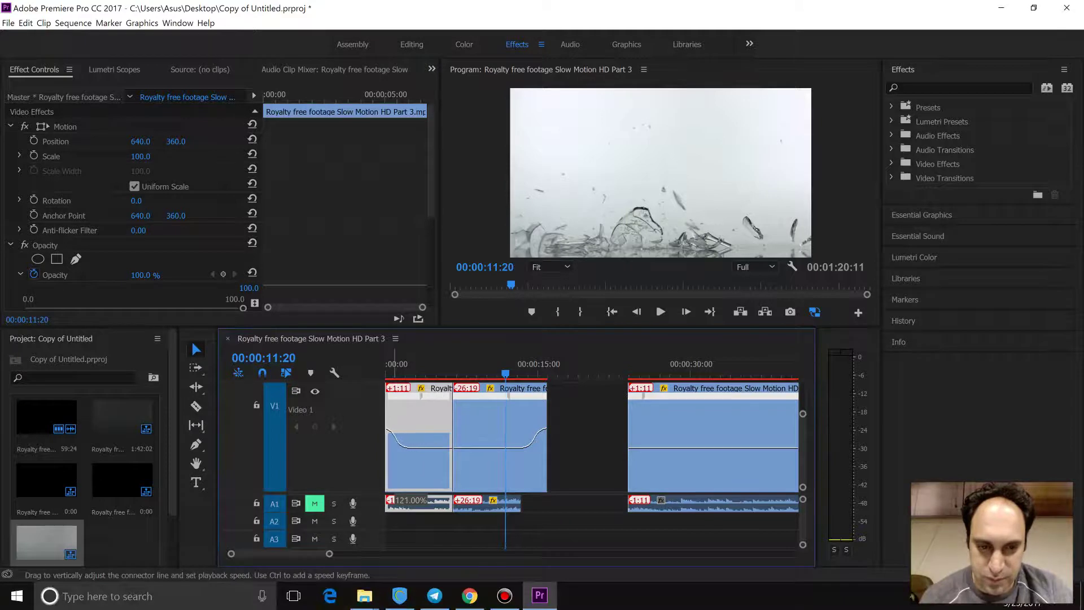
{"action": "left_click_drag", "start_coordinate": [395, 426], "coordinate": [395, 427]}
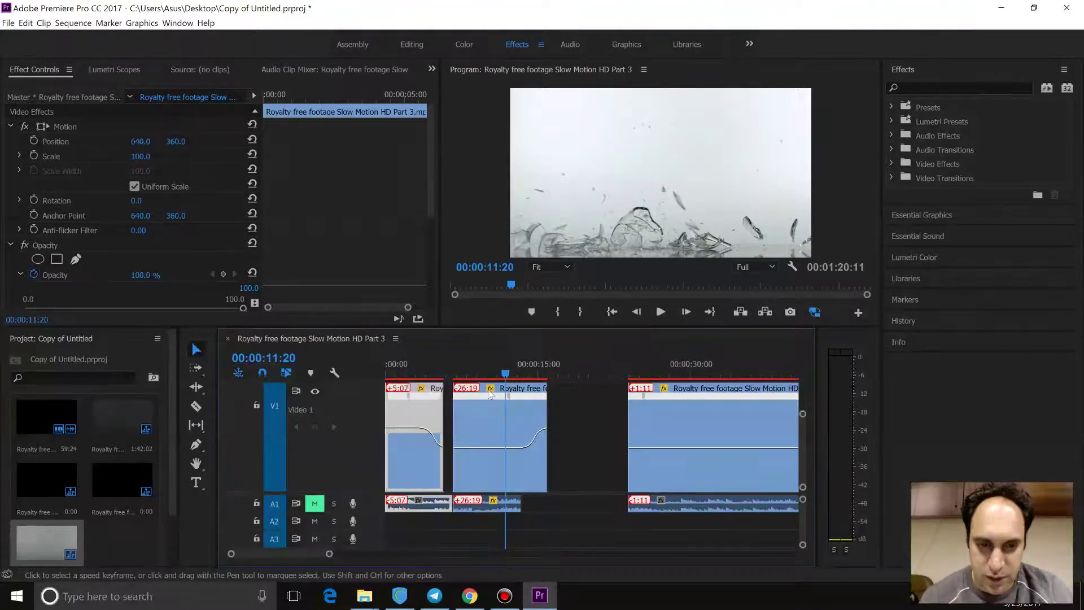
{"action": "left_click_drag", "start_coordinate": [511, 394], "coordinate": [485, 413]}
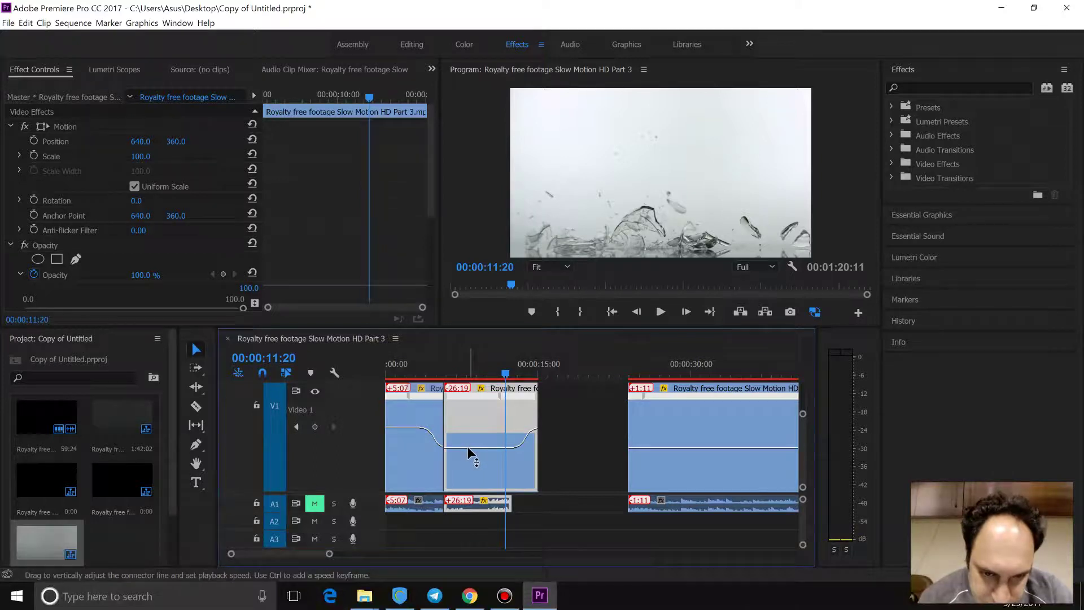
{"action": "left_click_drag", "start_coordinate": [466, 446], "coordinate": [467, 443]}
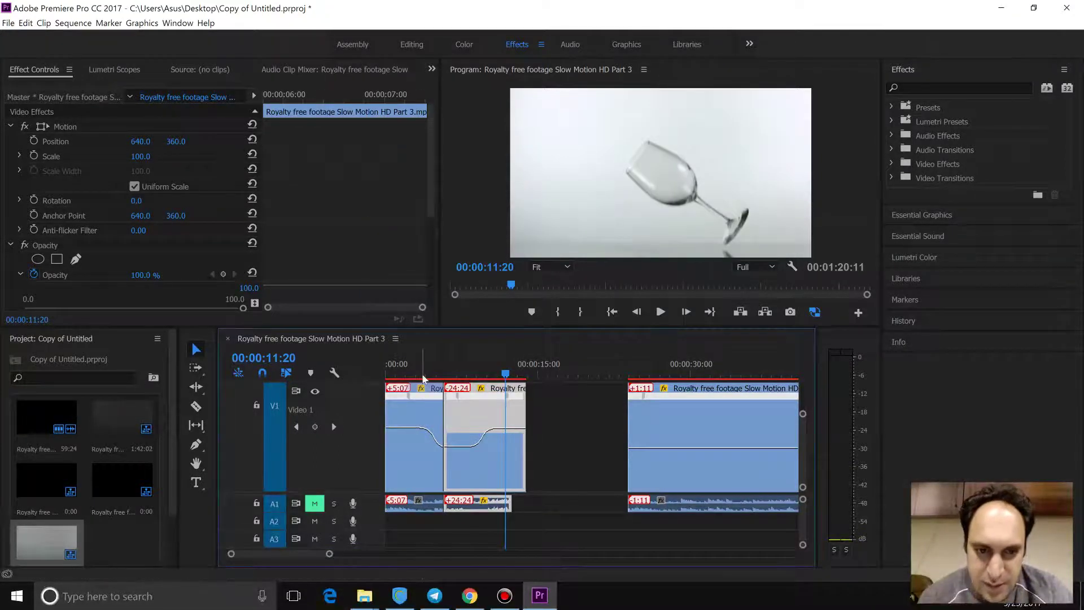
{"action": "left_click", "coordinate": [424, 378]}
{"action": "key", "text": "space"}
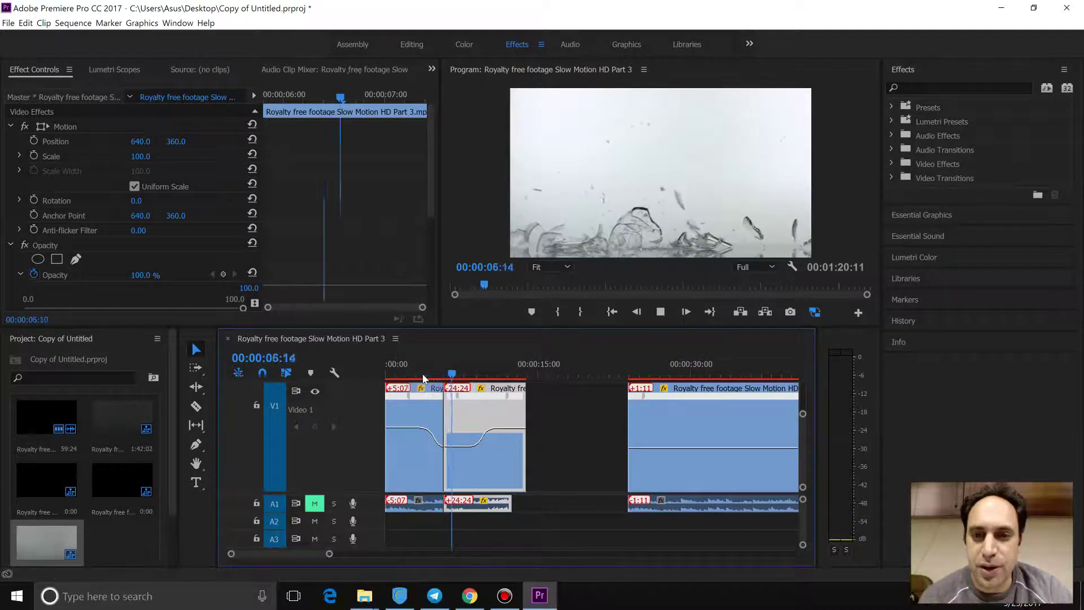
{"action": "key", "text": "space"}
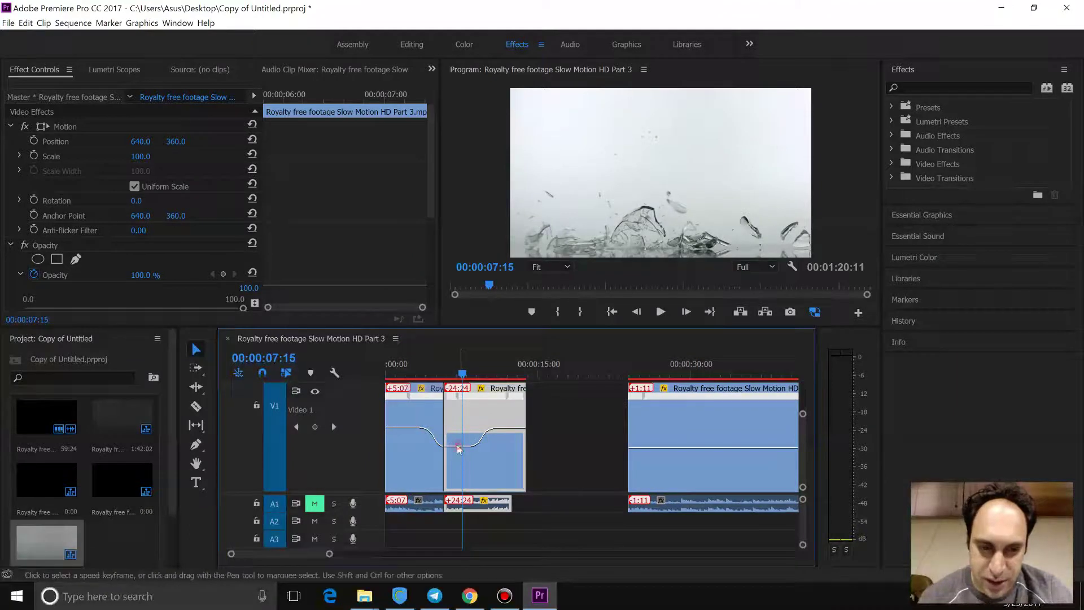
{"action": "left_click", "coordinate": [457, 447]}
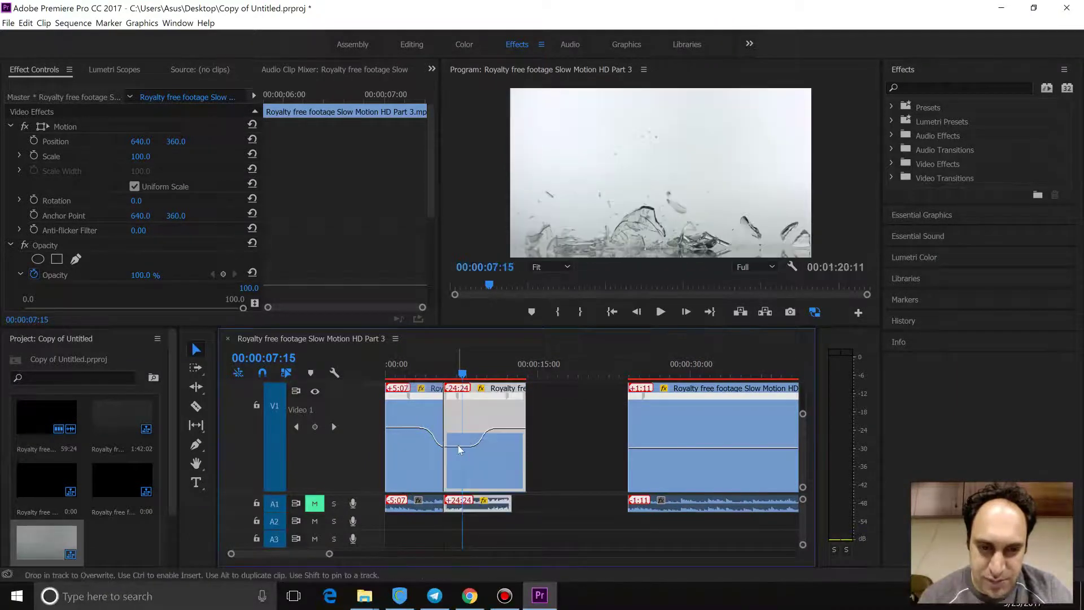
{"action": "left_click", "coordinate": [458, 446]}
{"action": "left_click_drag", "start_coordinate": [459, 446], "coordinate": [436, 447]}
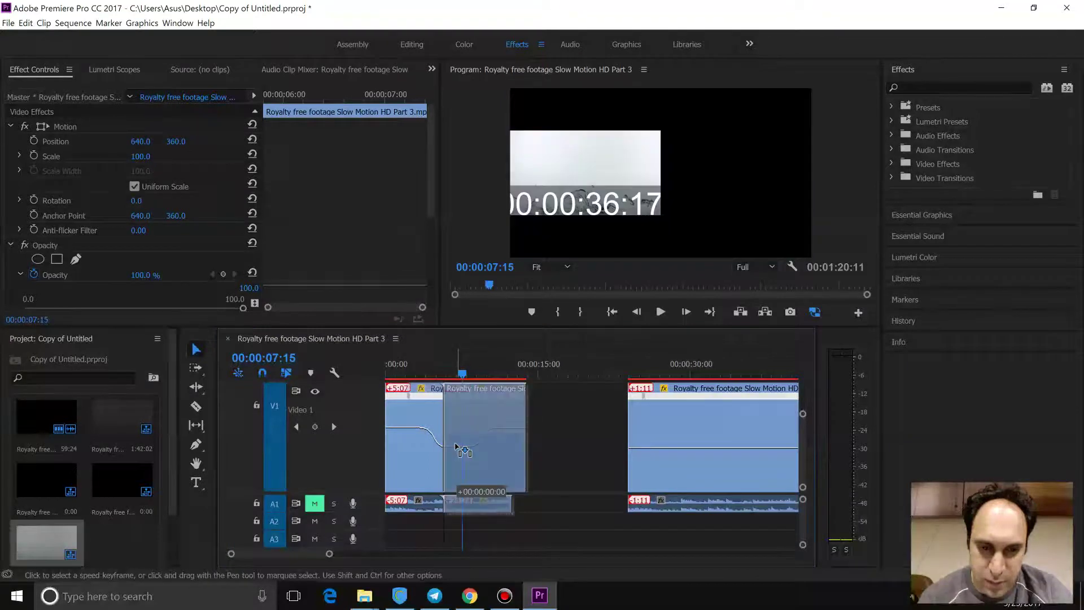
{"action": "left_click", "coordinate": [414, 430]}
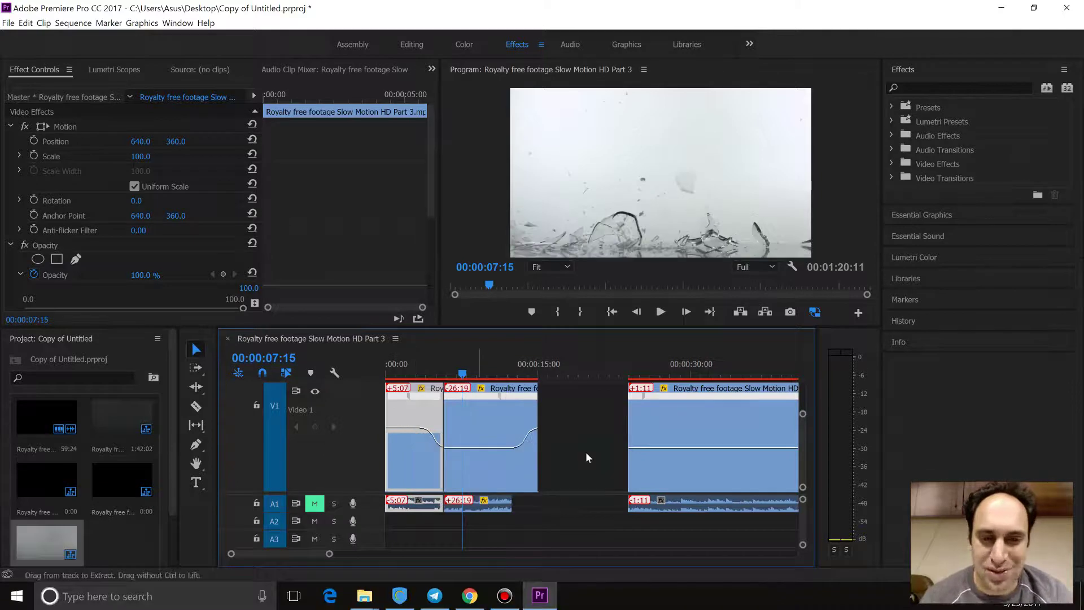
- Undo the last three timeline edits, then select the clip's speed keyframe
{"action": "key", "text": "ctrl+z"}
{"action": "key", "text": "ctrl+z"}
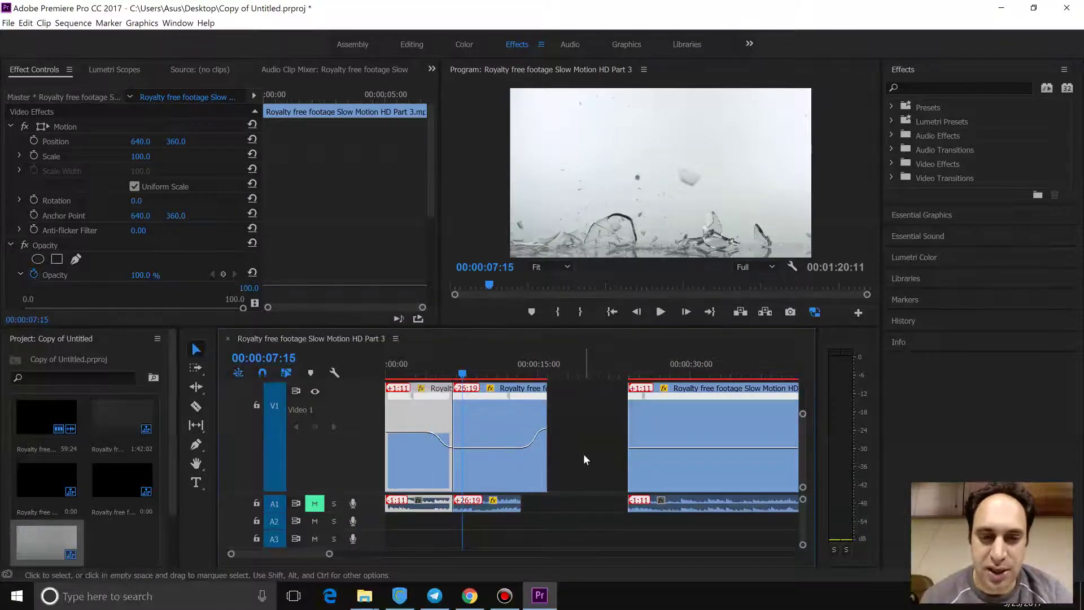
{"action": "key", "text": "ctrl+z"}
{"action": "key", "text": "ctrl+z"}
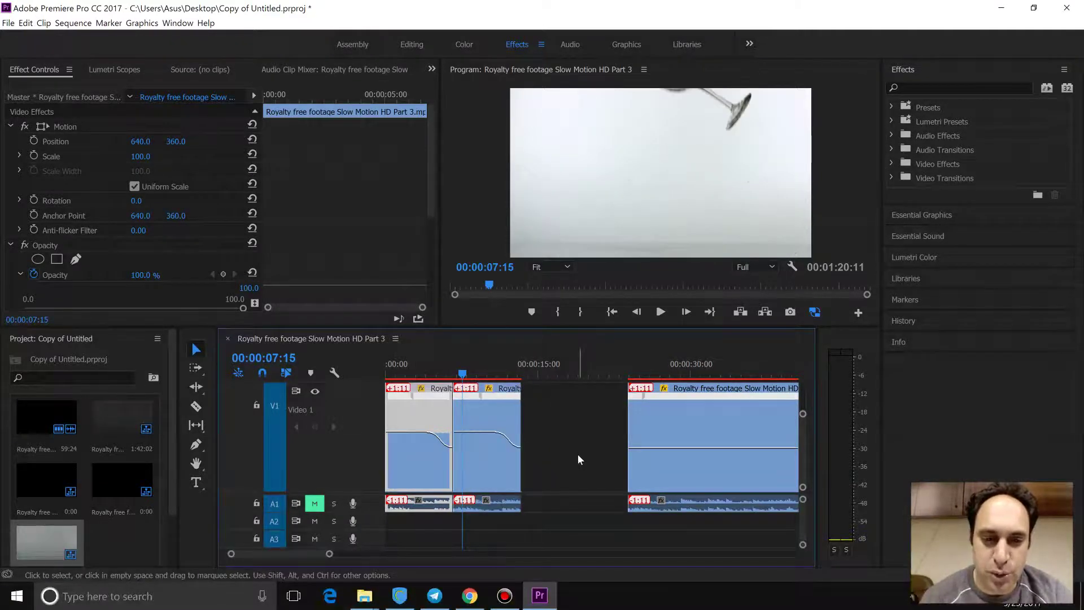
{"action": "key", "text": "ctrl+z"}
{"action": "key", "text": "ctrl+z"}
{"action": "key", "text": "ctrl+z"}
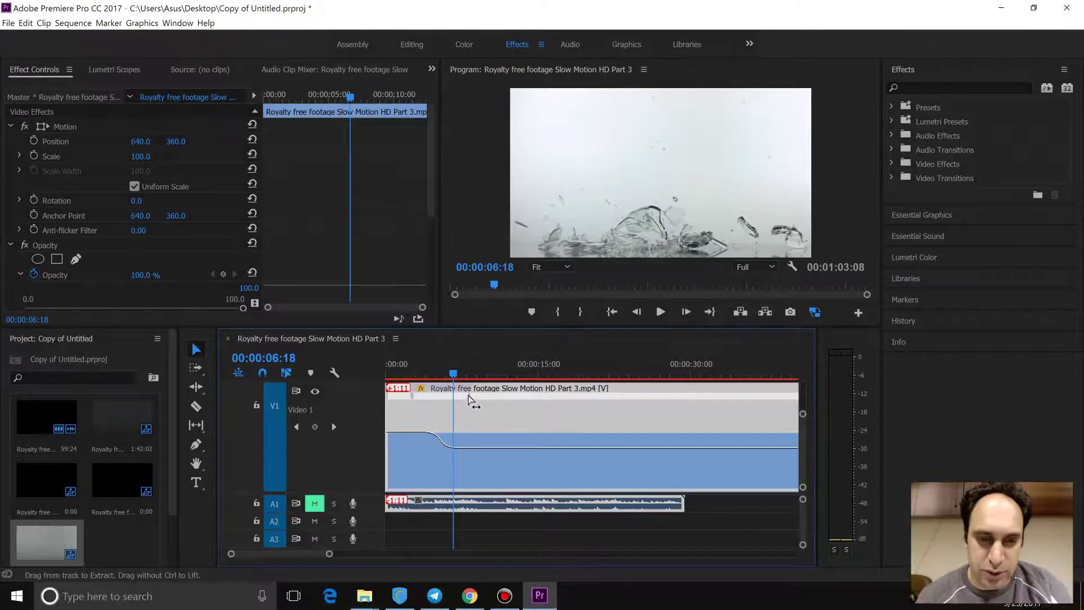
{"action": "left_click", "coordinate": [468, 400]}
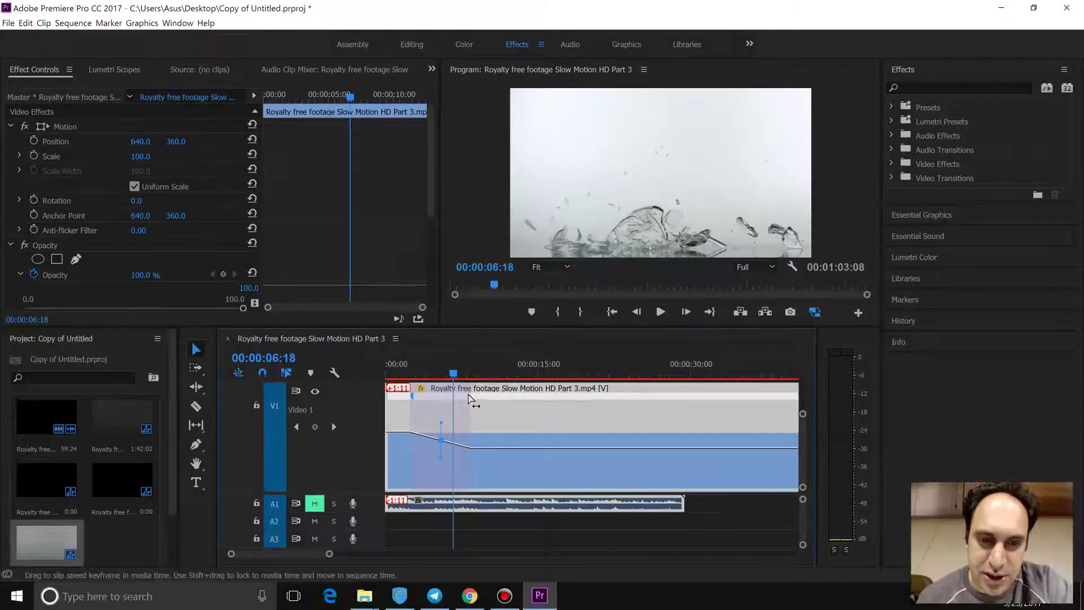
- Drag the speed keyframe earlier, preview the ramp, and park the playhead where the glass breaks
{"action": "left_click_drag", "start_coordinate": [469, 400], "coordinate": [417, 399]}
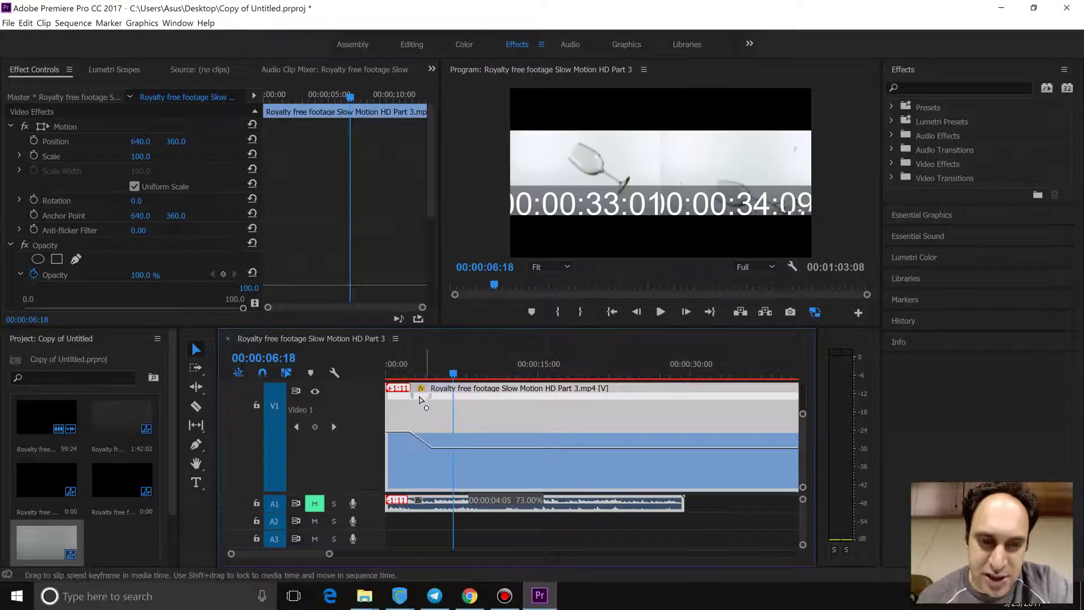
{"action": "left_click_drag", "start_coordinate": [417, 400], "coordinate": [415, 399]}
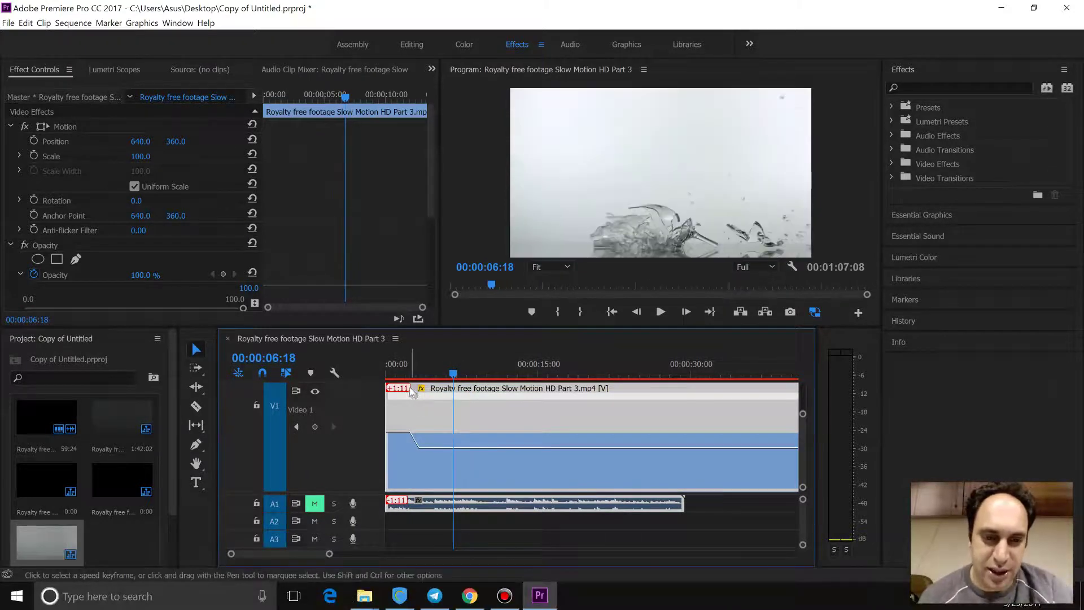
{"action": "left_click", "coordinate": [398, 375]}
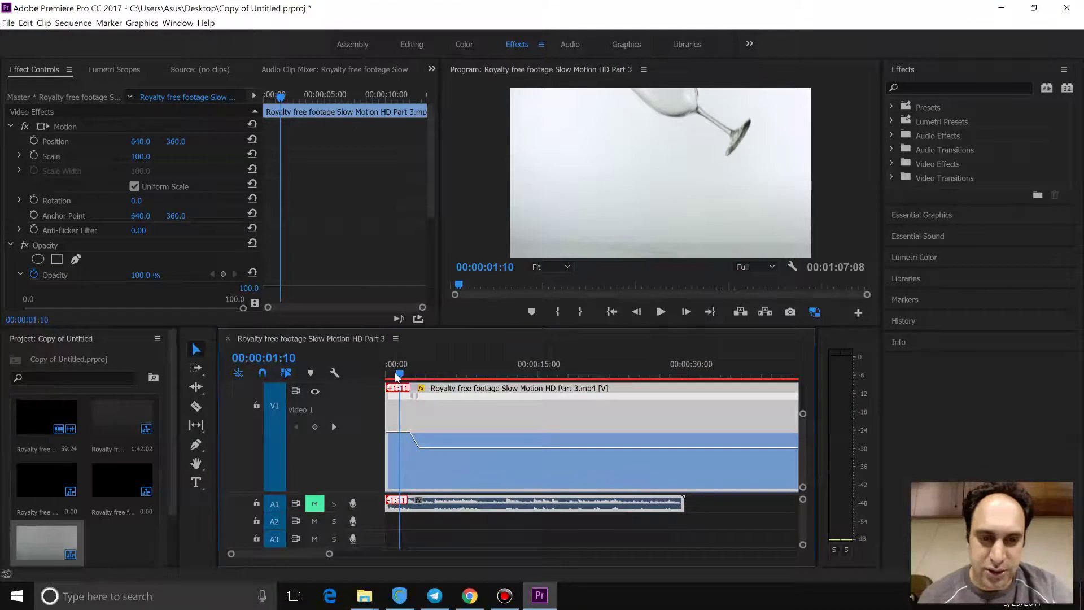
{"action": "key", "text": "space"}
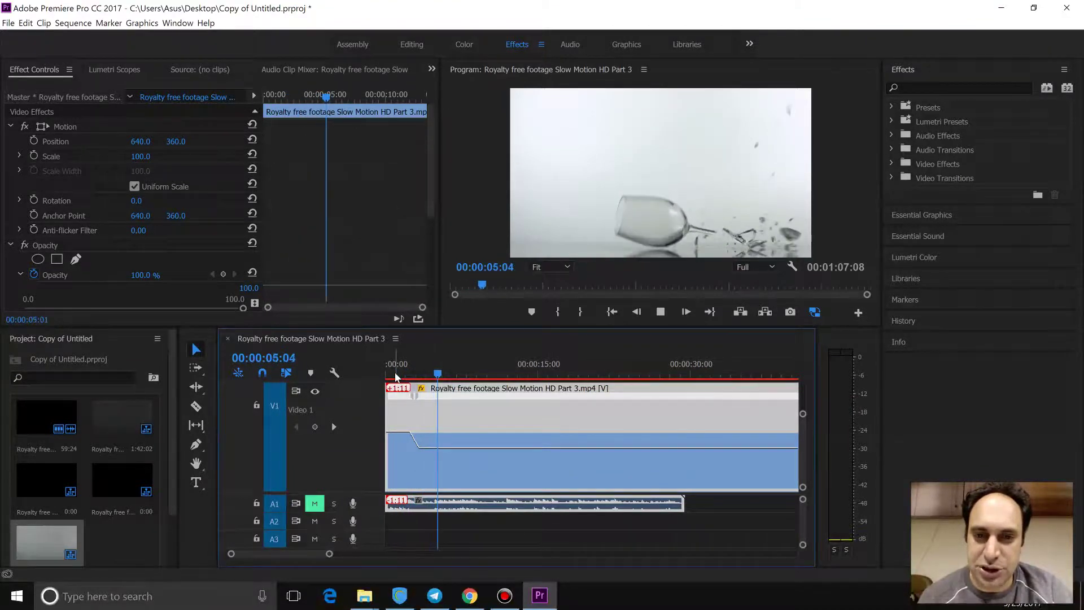
{"action": "key", "text": "space"}
{"action": "left_click_drag", "start_coordinate": [450, 379], "coordinate": [445, 379]}
- Razor-cut the clip at the shatter (00:00:05:14) and move the remainder later, leaving a gap
{"action": "key", "text": "c"}
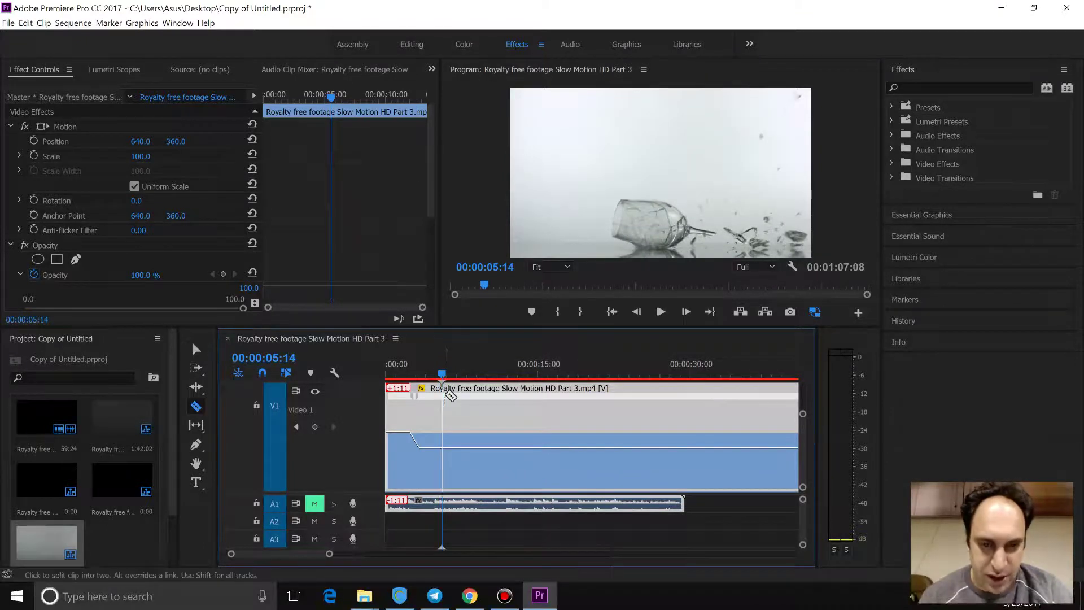
{"action": "left_click", "coordinate": [445, 396]}
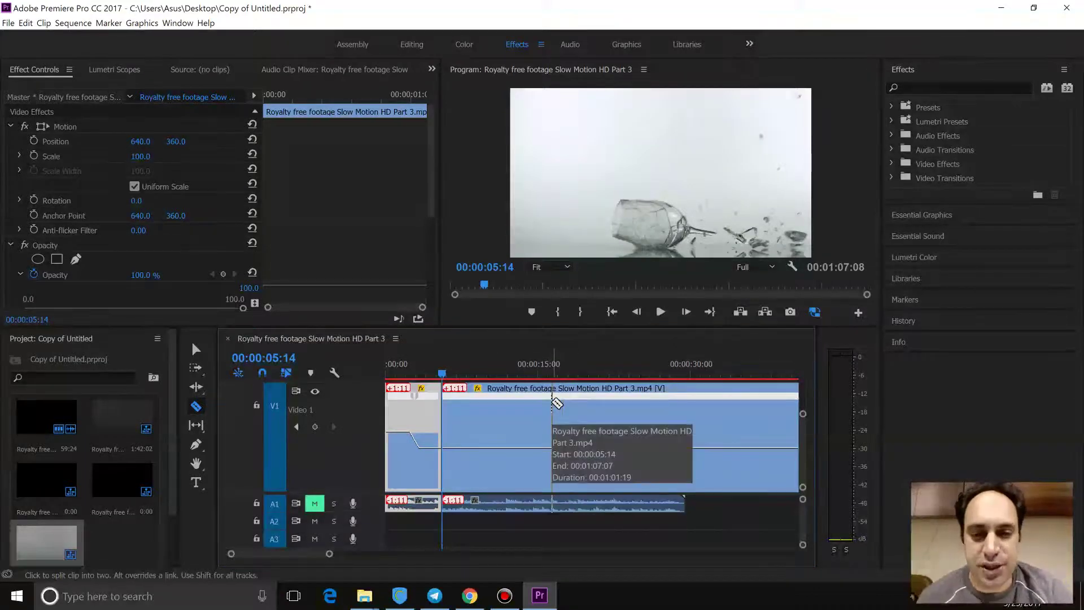
{"action": "left_click", "coordinate": [196, 348]}
{"action": "left_click_drag", "start_coordinate": [501, 391], "coordinate": [636, 391]}
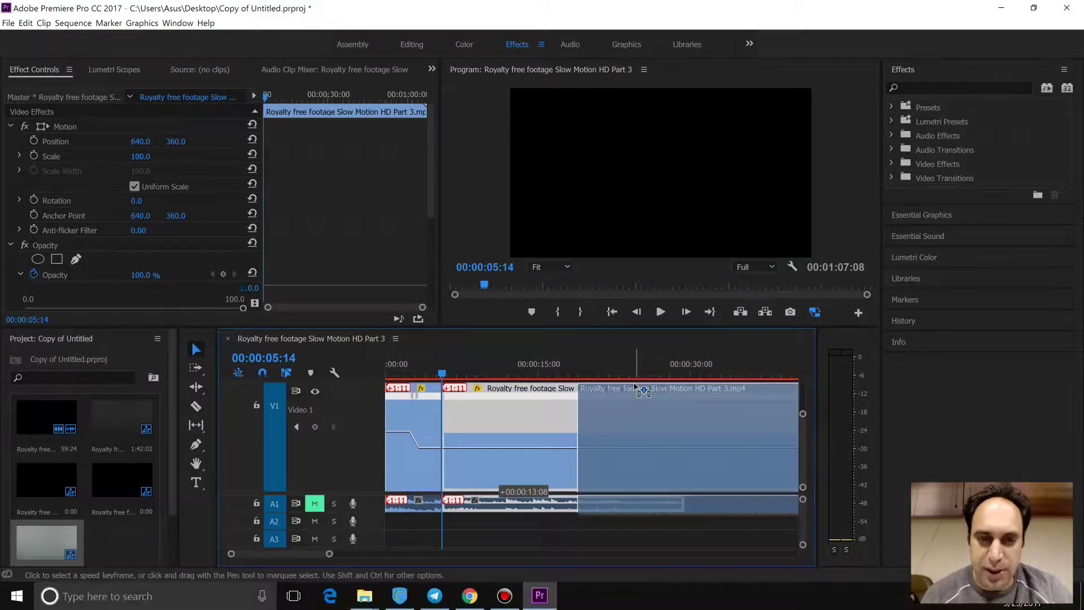
- Copy the opening slow-motion clip and paste it into the gap
{"action": "left_click", "coordinate": [430, 389]}
{"action": "key", "text": "ctrl+c"}
{"action": "key", "text": "ctrl+v"}
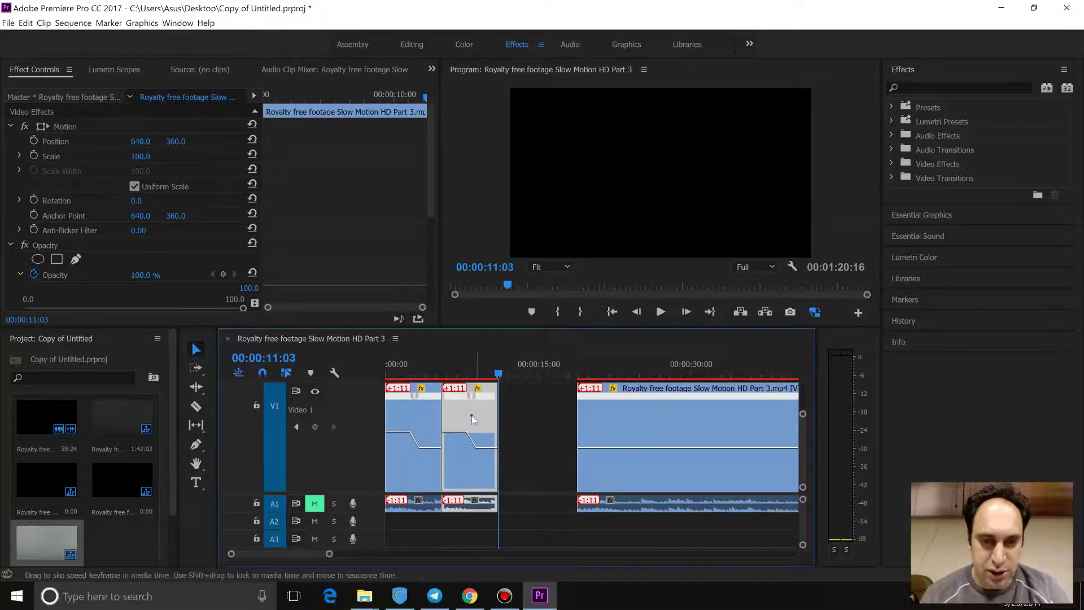
{"action": "right_click", "coordinate": [475, 395]}
- Set the pasted copy to Reverse Speed and delete the leftover footage clip after it
{"action": "left_click", "coordinate": [518, 331]}
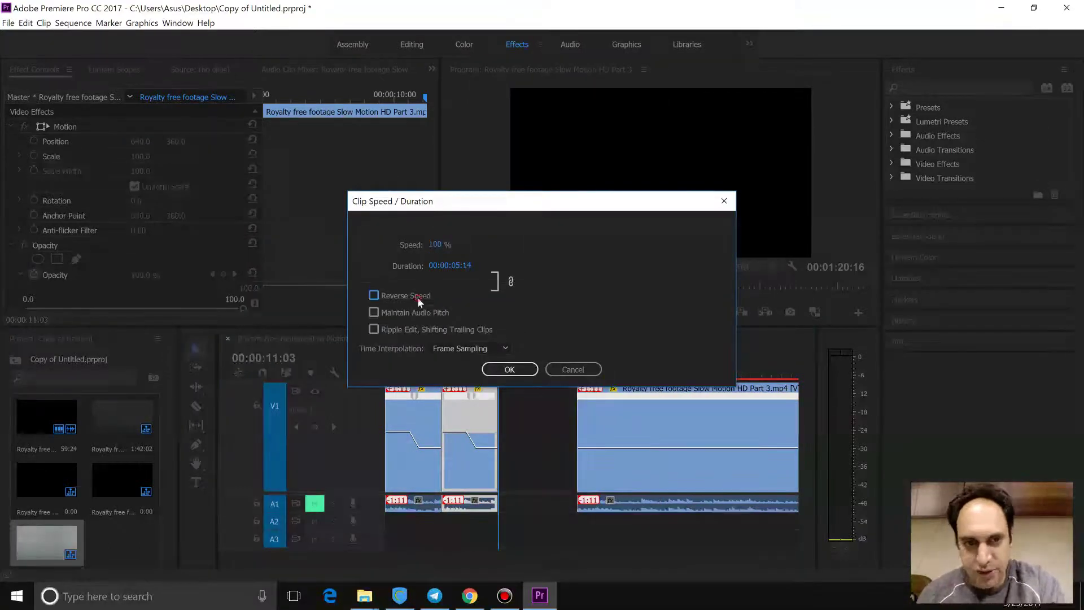
{"action": "left_click", "coordinate": [502, 368]}
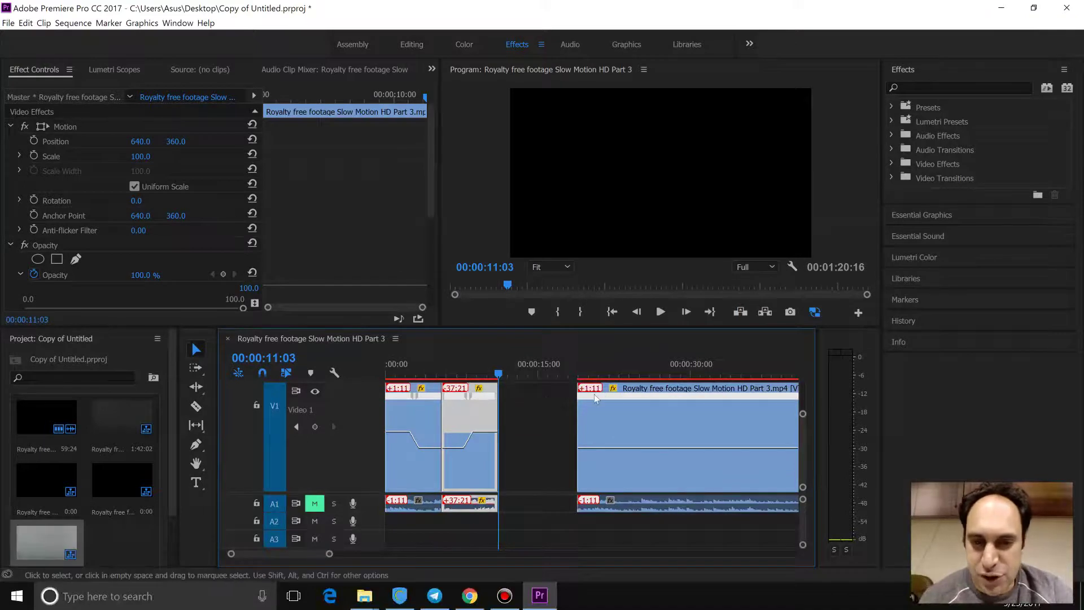
{"action": "left_click", "coordinate": [629, 390]}
{"action": "key", "text": "Delete"}
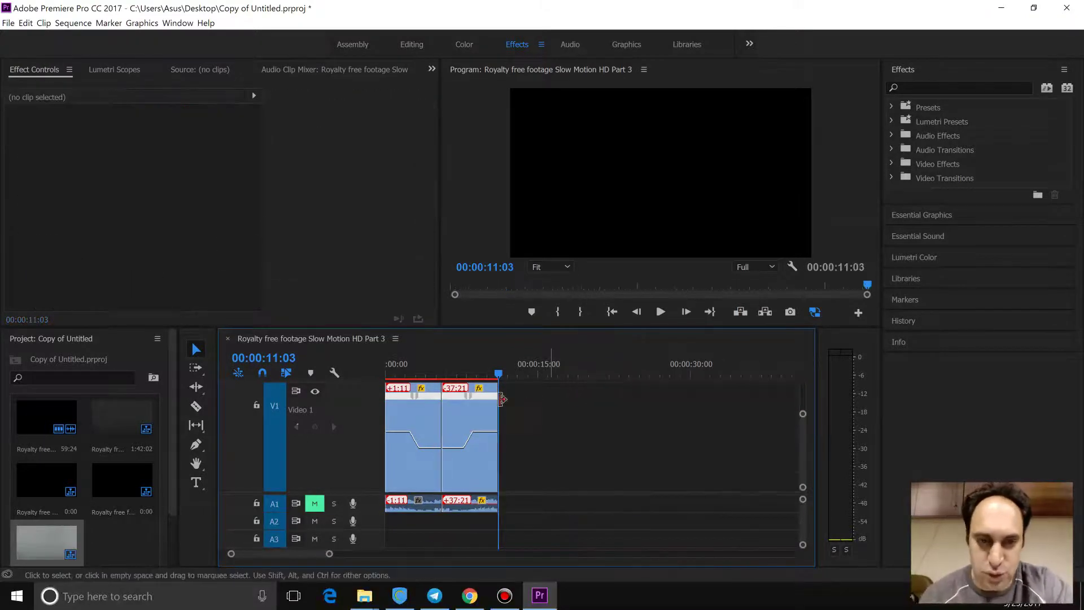
- Paste another copy of the opening clip after the reversed clip and extend it through the shatter
{"action": "mouse_move", "coordinate": [497, 395]}
{"action": "left_mouse_down"}
{"action": "mouse_move", "coordinate": [708, 396]}
{"action": "mouse_move", "coordinate": [585, 397]}
{"action": "left_mouse_up"}
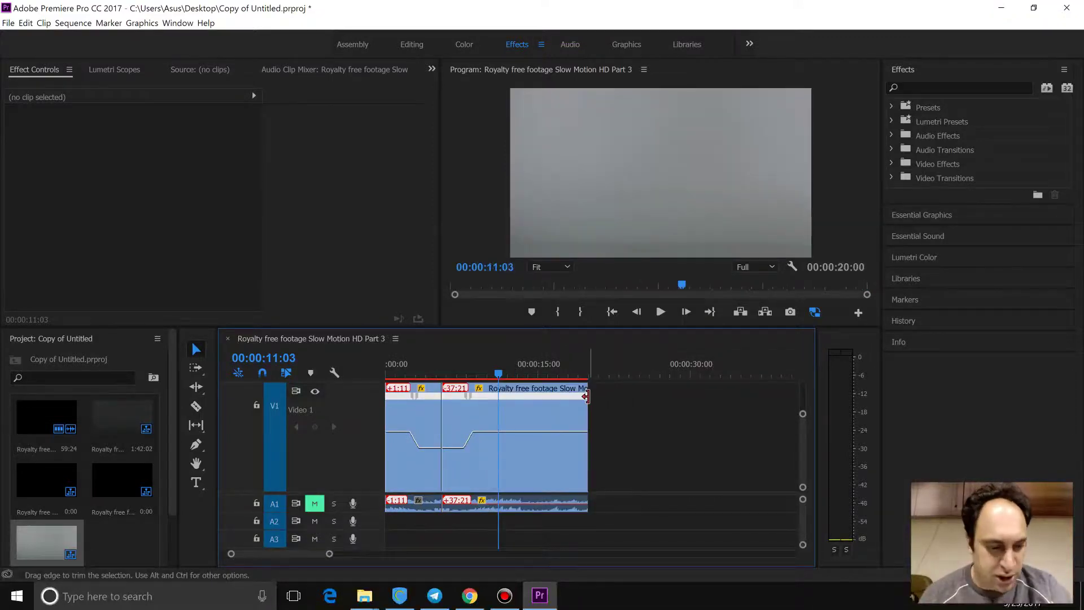
{"action": "left_click_drag", "start_coordinate": [586, 396], "coordinate": [498, 397]}
{"action": "left_click", "coordinate": [435, 392]}
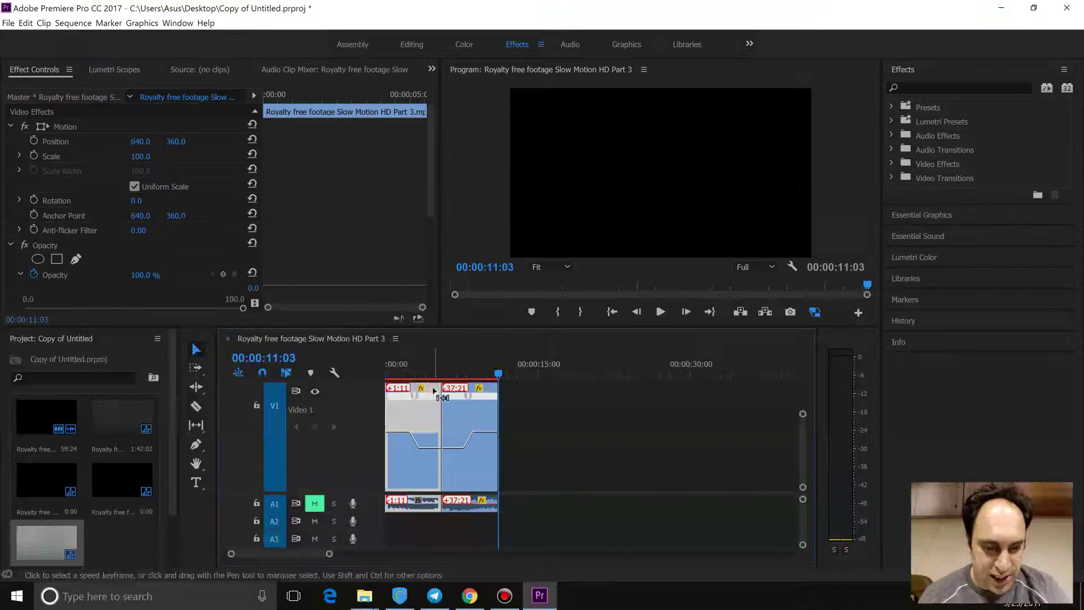
{"action": "key", "text": "ctrl+c"}
{"action": "key", "text": "ctrl+v"}
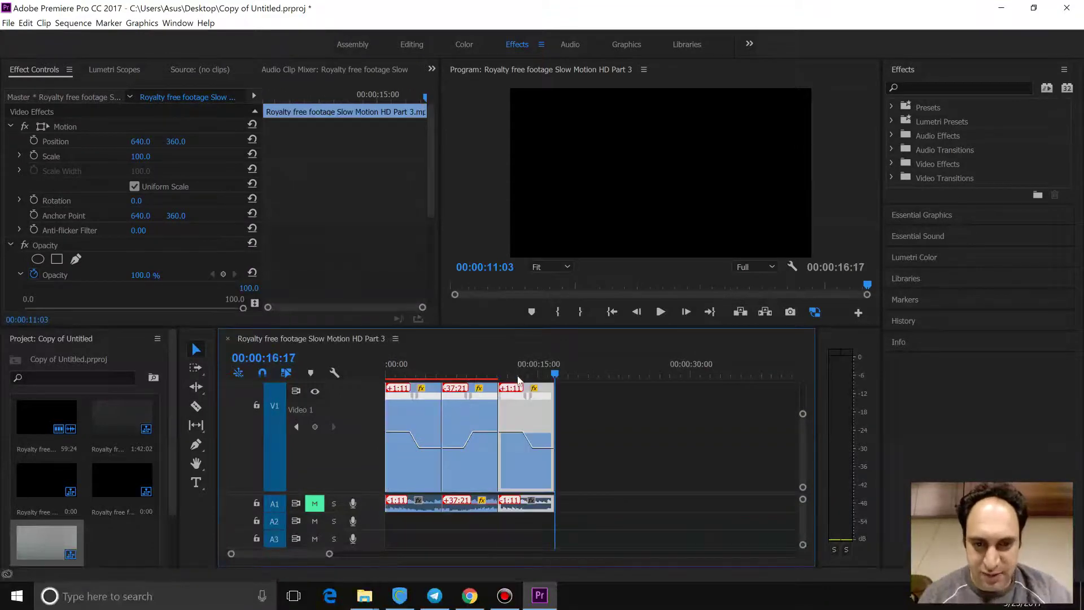
{"action": "left_click_drag", "start_coordinate": [571, 413], "coordinate": [758, 413]}
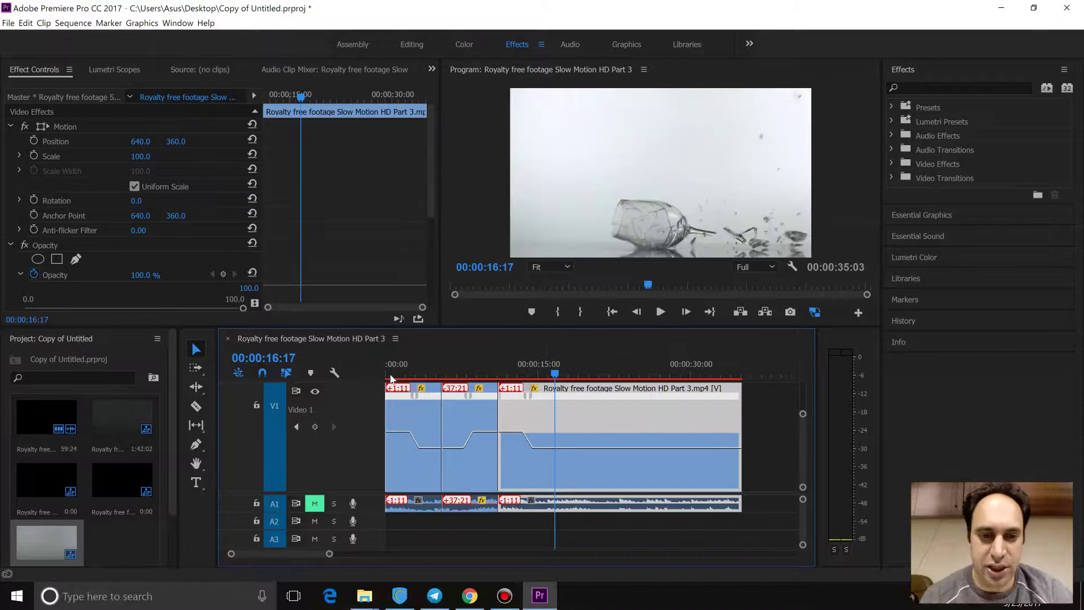
{"action": "key", "text": "Home"}
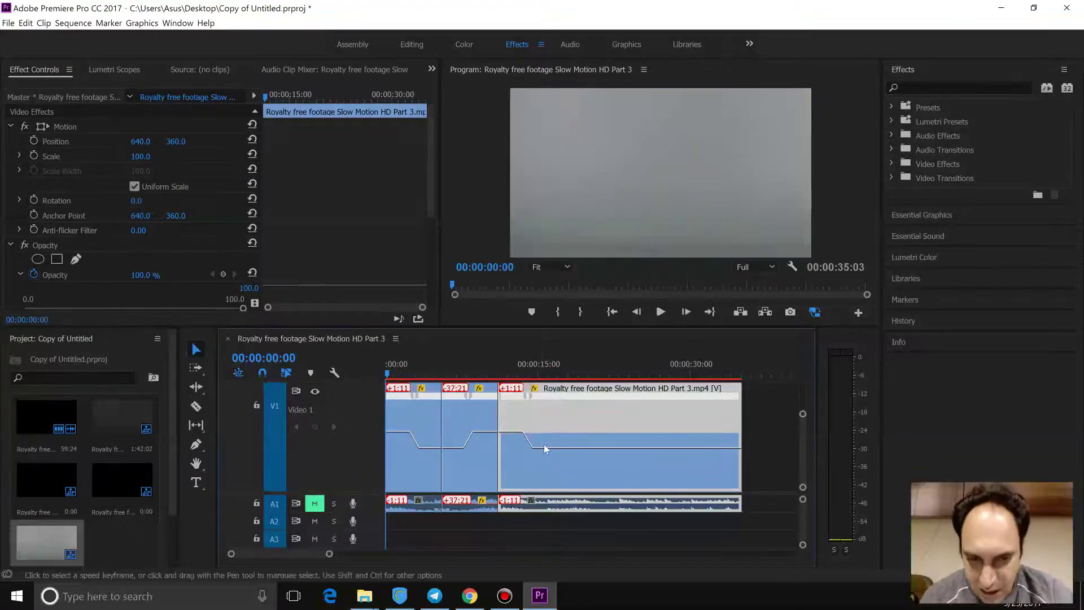
- Raise the final clip's slow-speed band from 41% to about 78%
{"action": "mouse_move", "coordinate": [544, 445]}
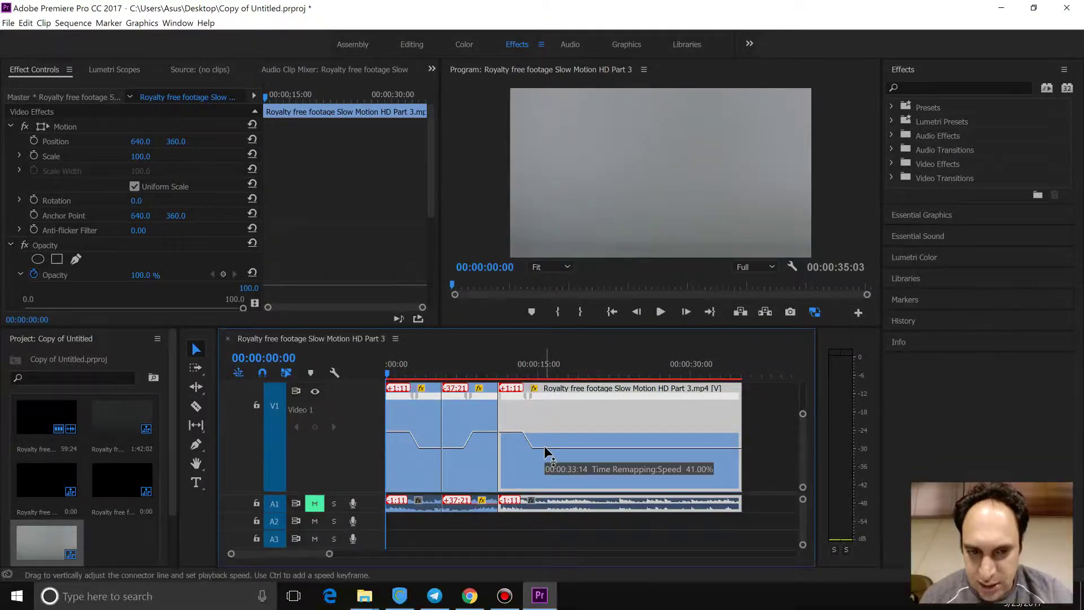
{"action": "left_click_drag", "start_coordinate": [545, 446], "coordinate": [545, 402]}
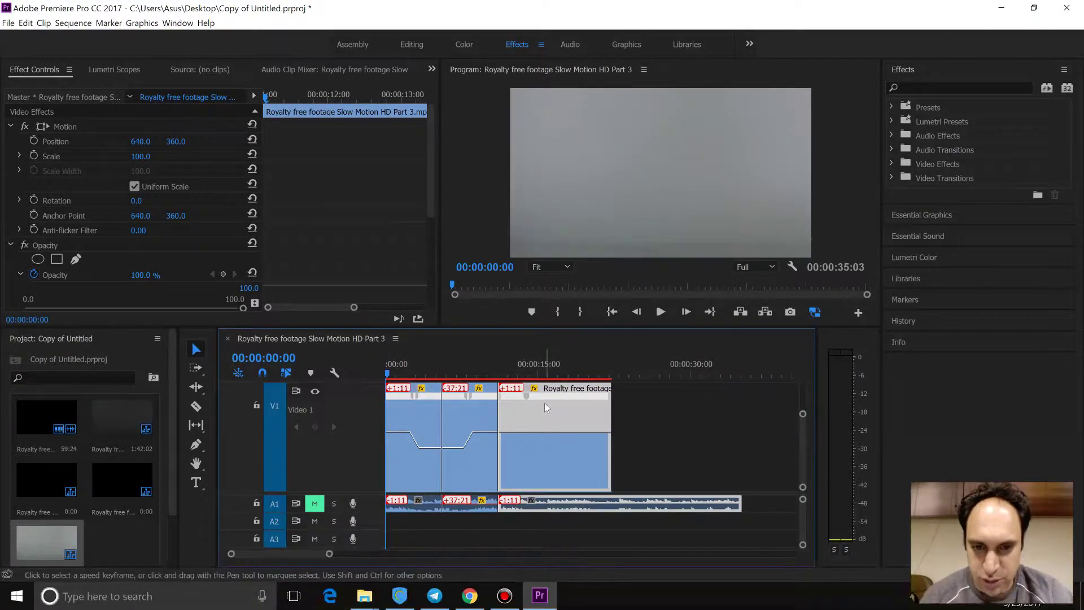
{"action": "left_click", "coordinate": [435, 372]}
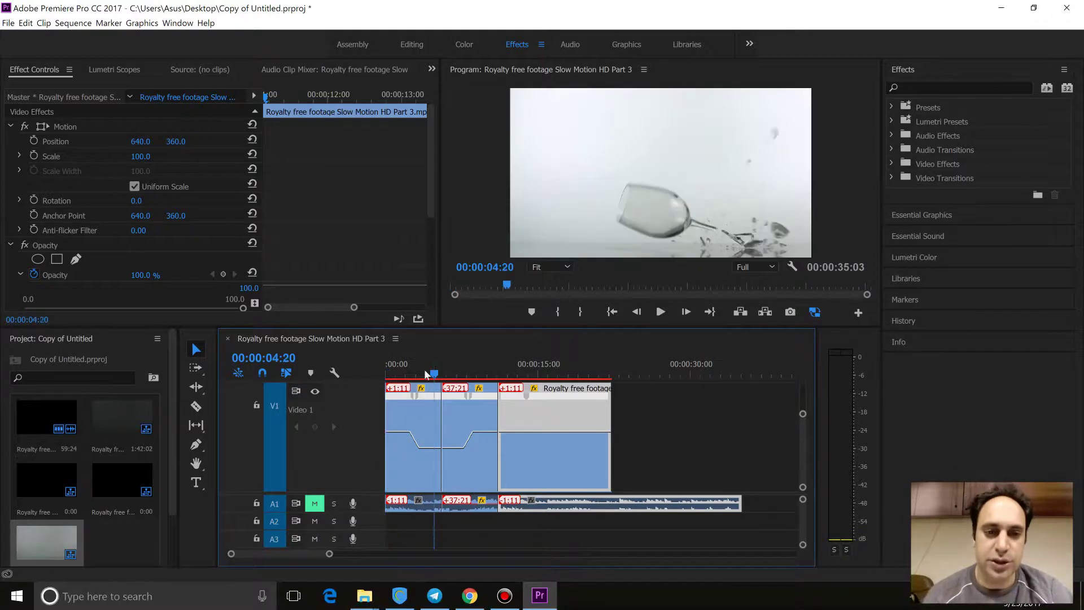
{"action": "left_click", "coordinate": [394, 365]}
{"action": "key", "text": "space"}
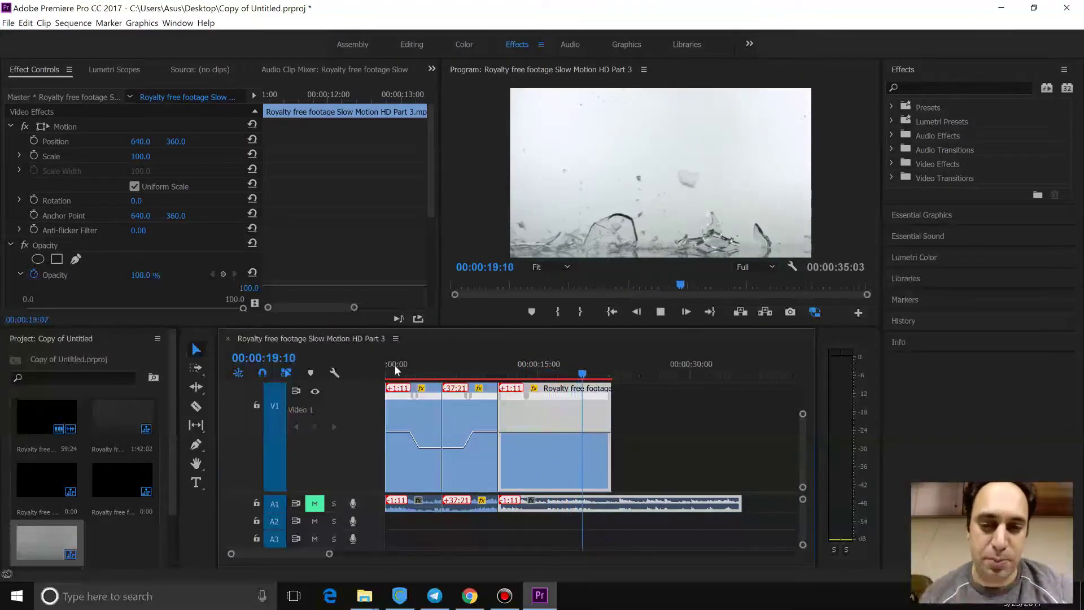
{"action": "key", "text": "space"}
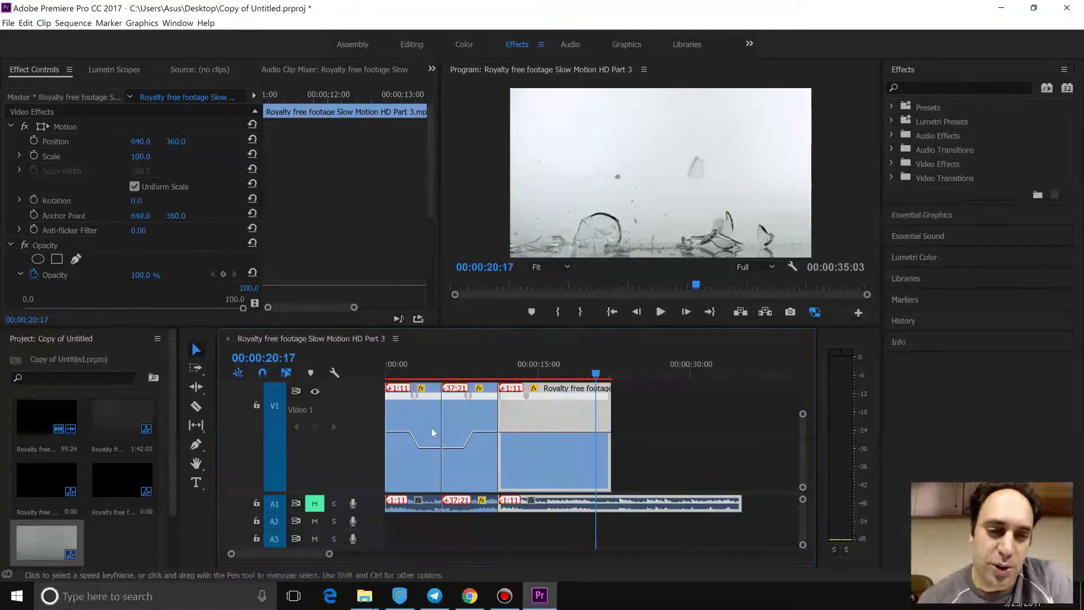
{"action": "left_click_drag", "start_coordinate": [434, 205], "coordinate": [427, 271]}
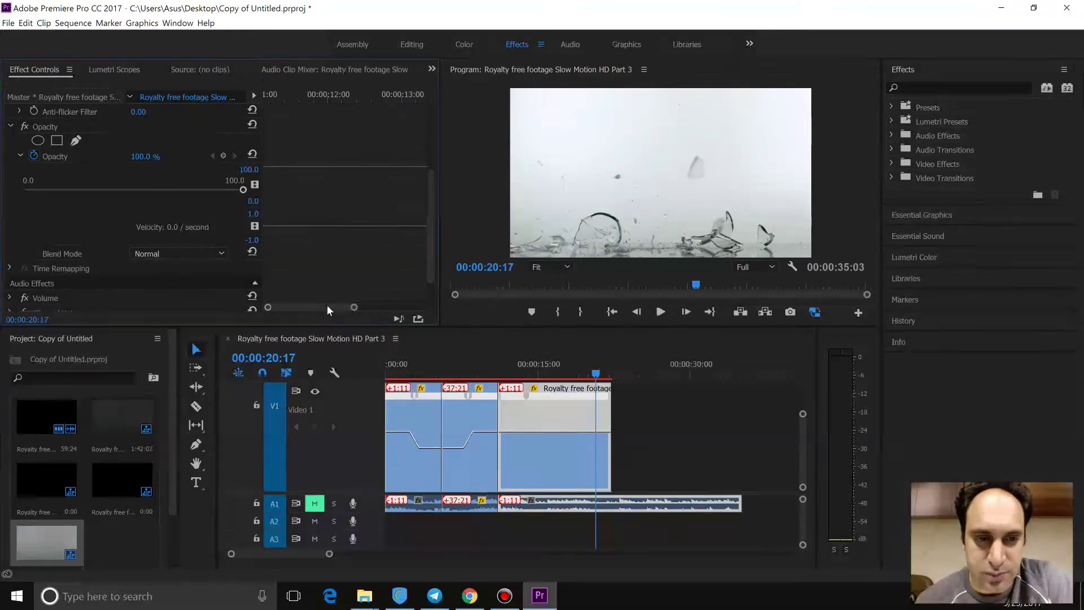
- Reveal the glass clip's Time Remapping Speed, reading 105.00%, in Effect Controls
{"action": "left_click_drag", "start_coordinate": [376, 309], "coordinate": [323, 303]}
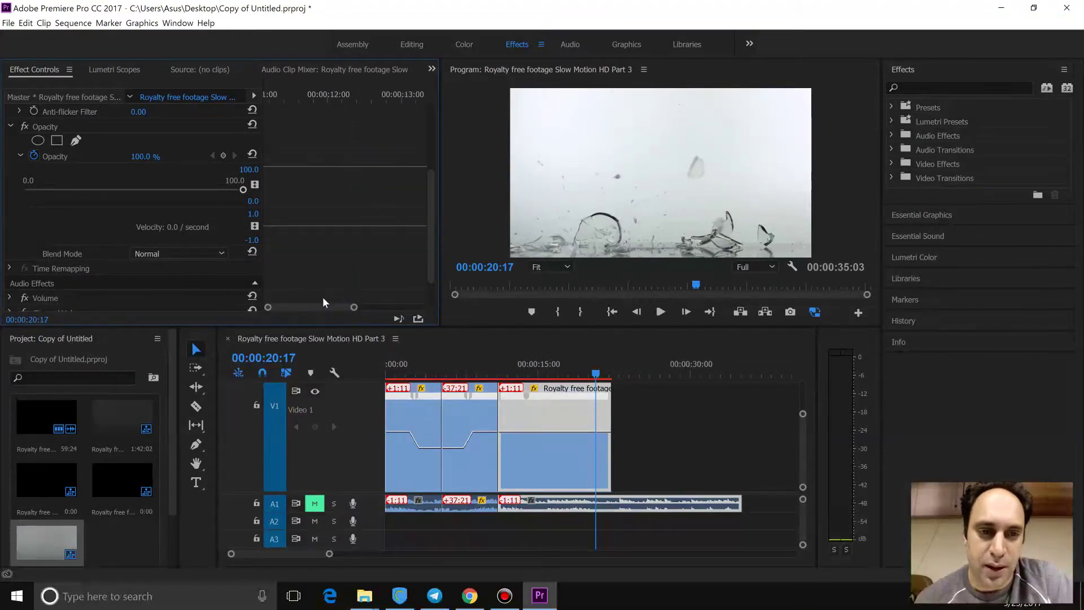
{"action": "scroll", "coordinate": [336, 293], "scroll_direction": "up", "scroll_amount": 3}
{"action": "scroll", "coordinate": [335, 293], "scroll_direction": "up", "scroll_amount": 2}
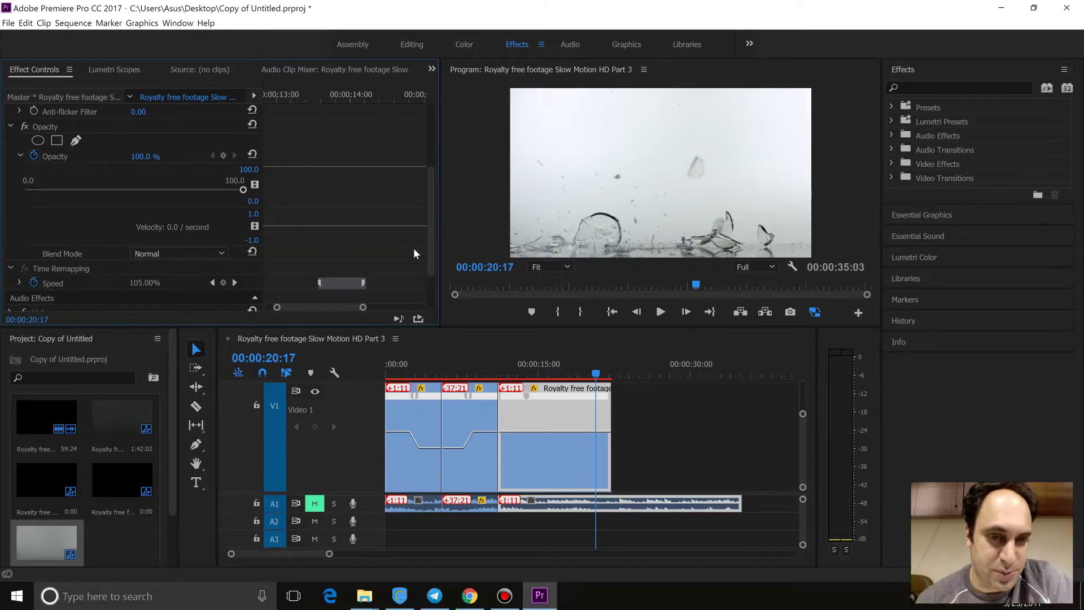
{"action": "left_click_drag", "start_coordinate": [432, 253], "coordinate": [432, 295]}
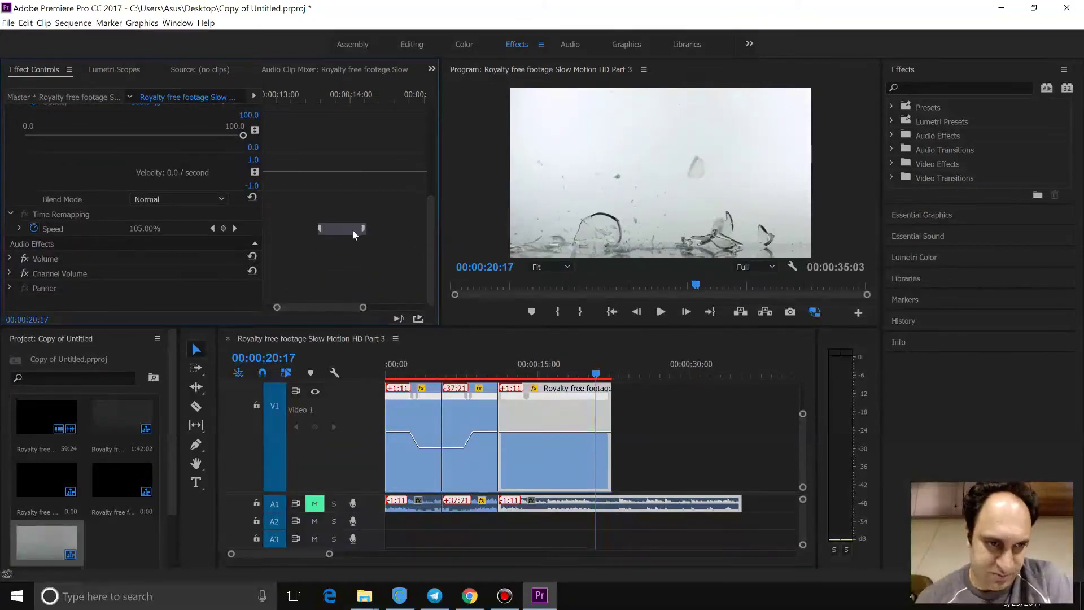